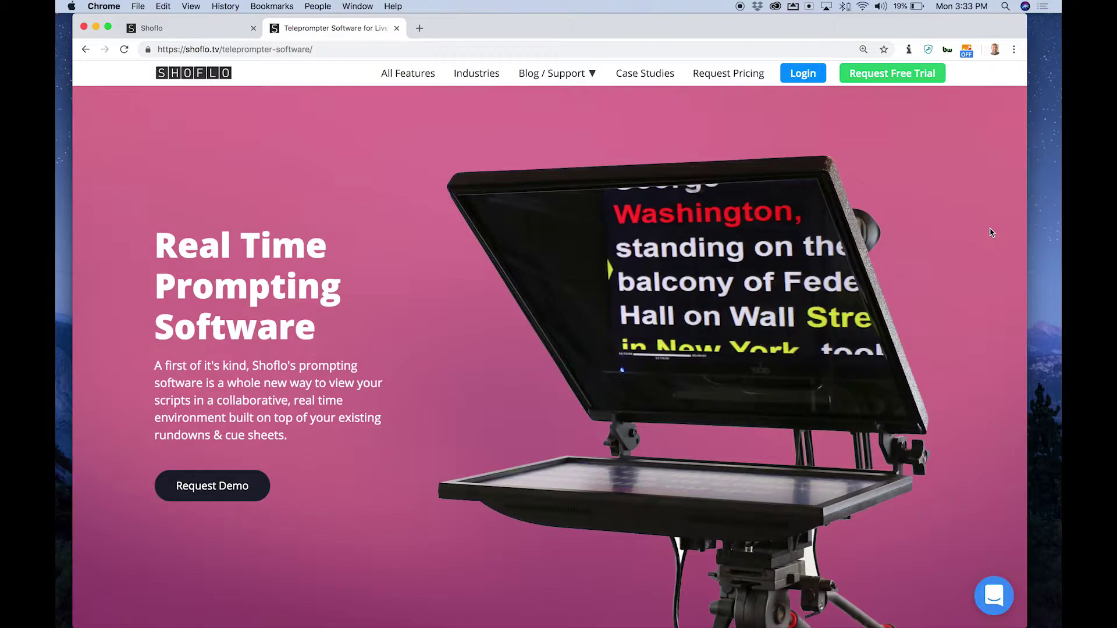
Step: Clear the existing text from item 102's Script cell in the Shoflo rundown
{"action": "left_click", "coordinate": [217, 32]}
{"action": "left_click", "coordinate": [529, 300]}
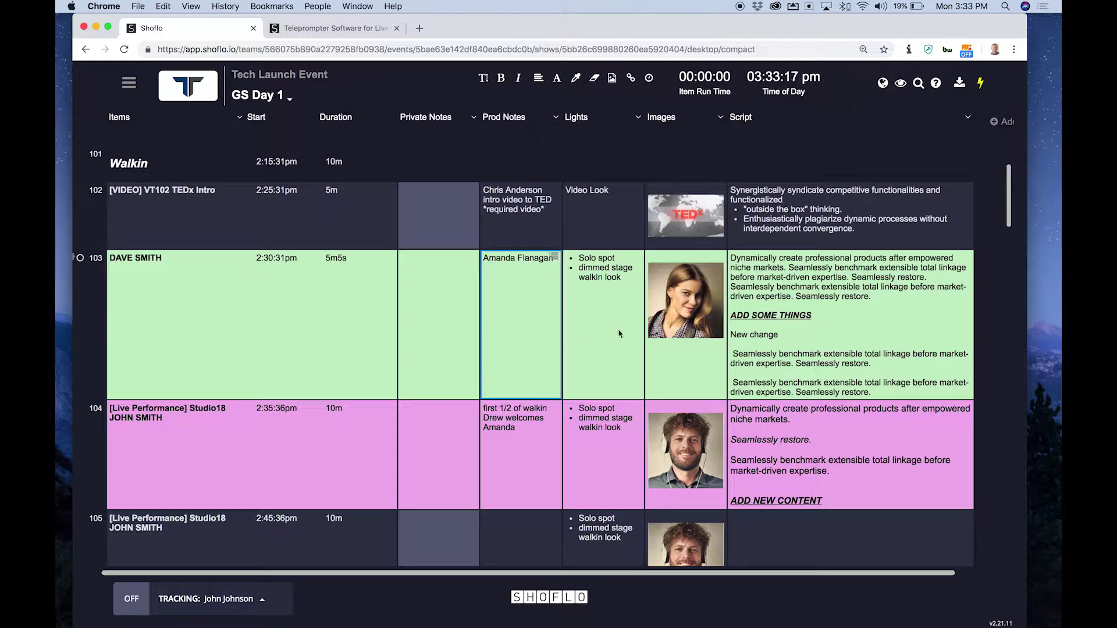
{"action": "left_click", "coordinate": [499, 211]}
{"action": "left_click", "coordinate": [597, 225]}
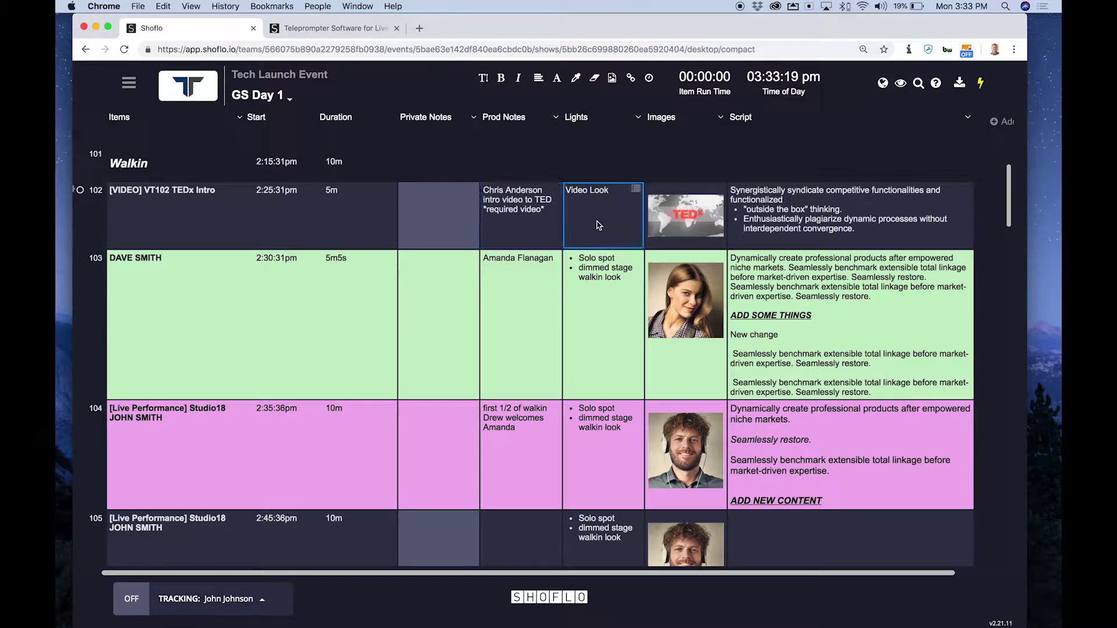
{"action": "left_click", "coordinate": [780, 235]}
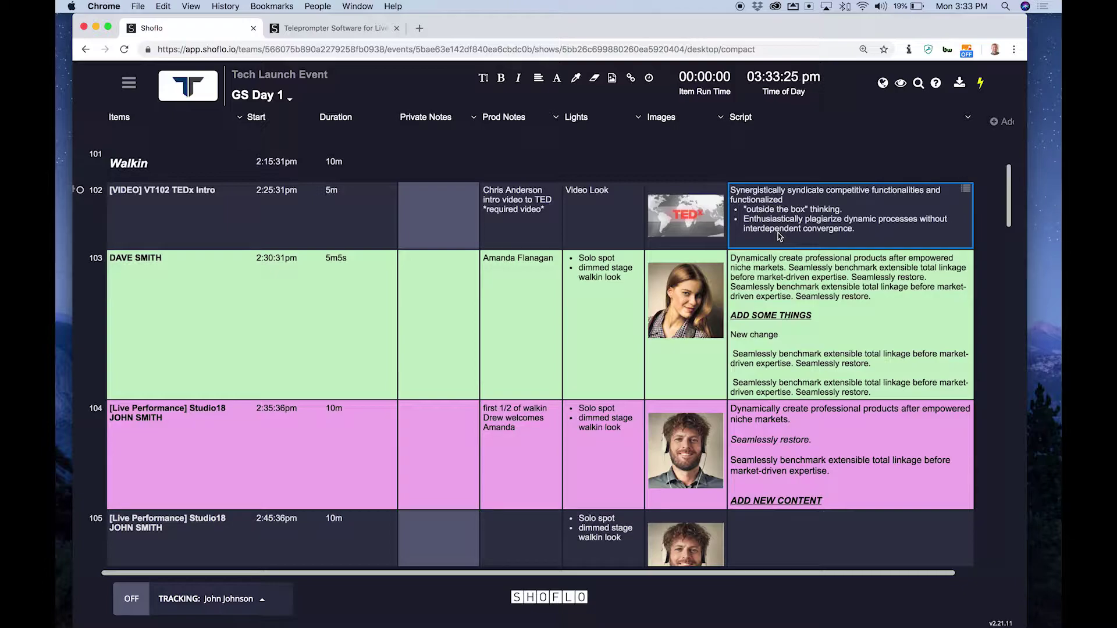
{"action": "key", "text": "super+a"}
{"action": "key", "text": "BackSpace"}
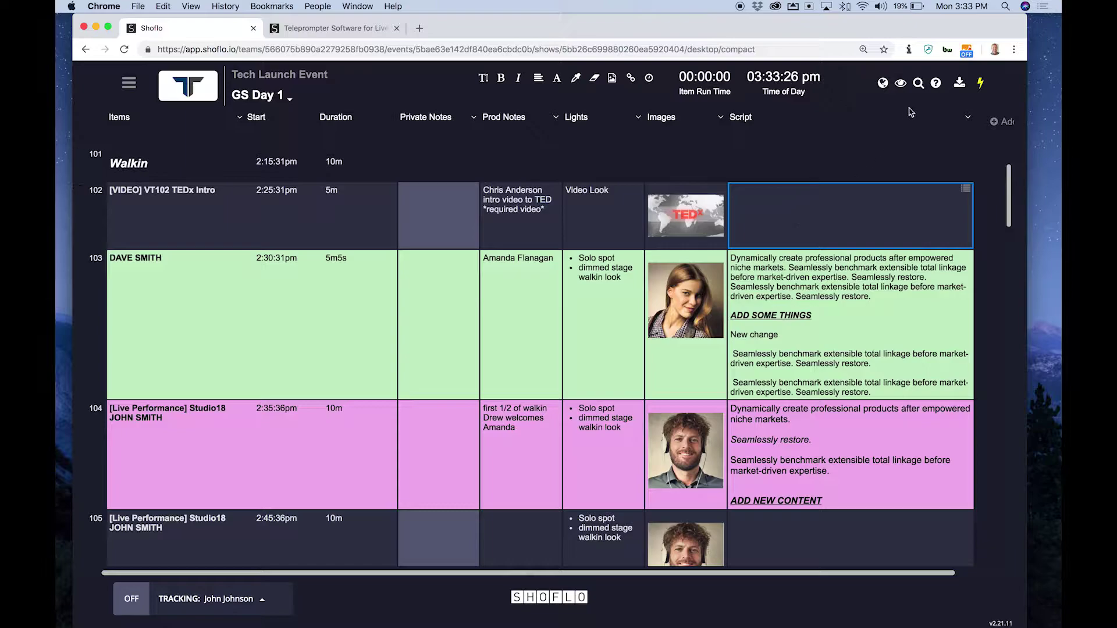
Step: Generate 334 words of lorem ipsum placeholder text and copy it
{"action": "left_click", "coordinate": [909, 50]}
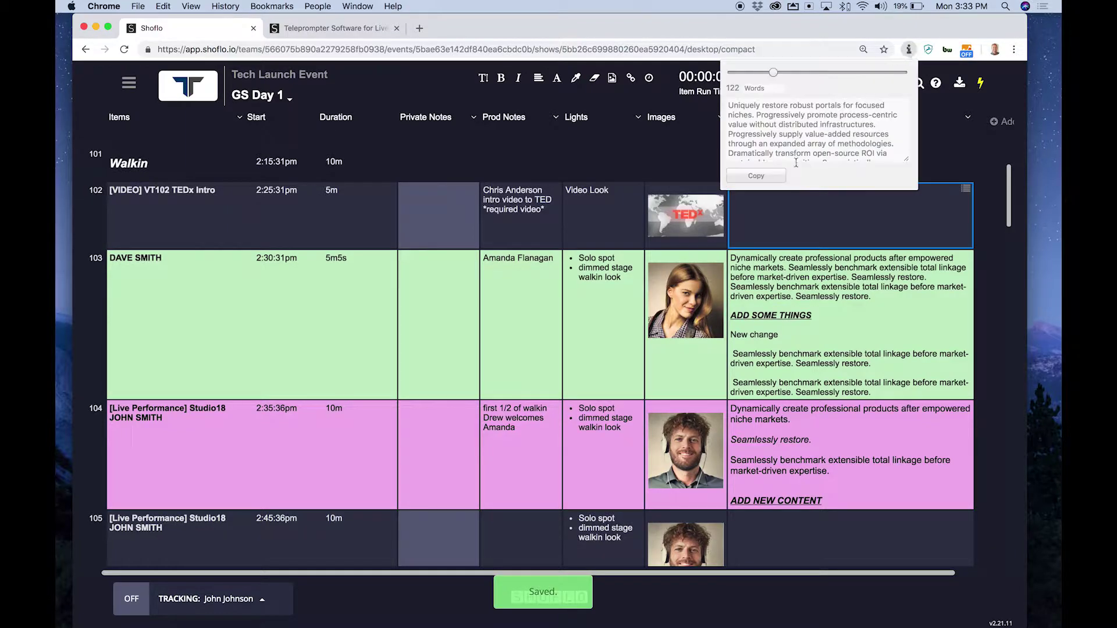
{"action": "left_click", "coordinate": [842, 73]}
{"action": "left_click_drag", "start_coordinate": [843, 73], "coordinate": [846, 73]}
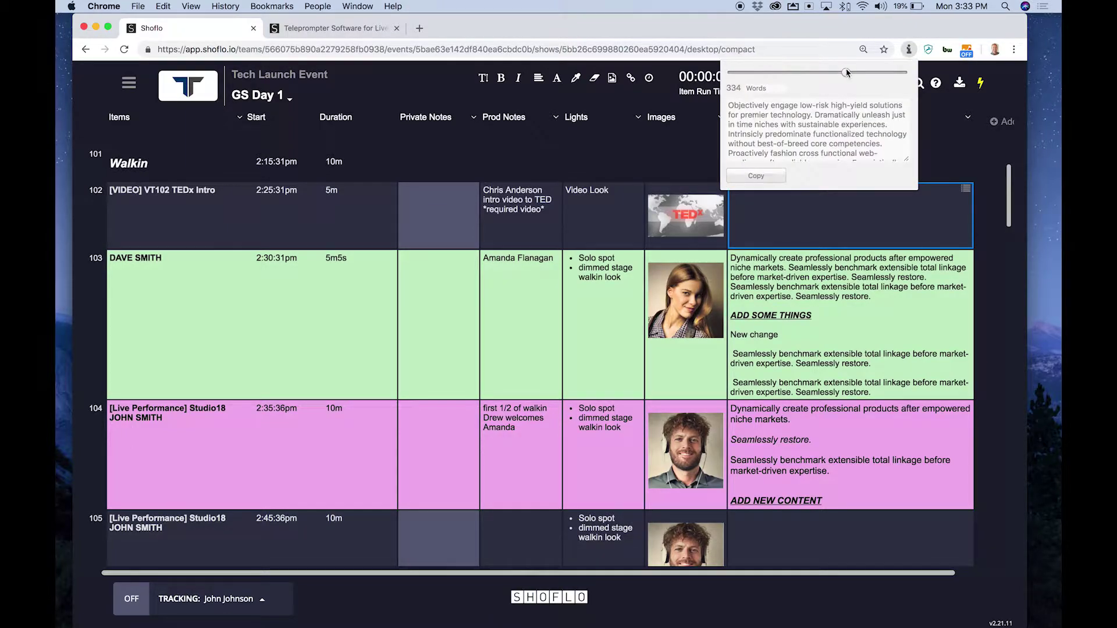
{"action": "left_click", "coordinate": [766, 180]}
Step: Paste the placeholder text into item 102's Script cell and save it
{"action": "left_click", "coordinate": [785, 225]}
{"action": "left_click", "coordinate": [783, 224]}
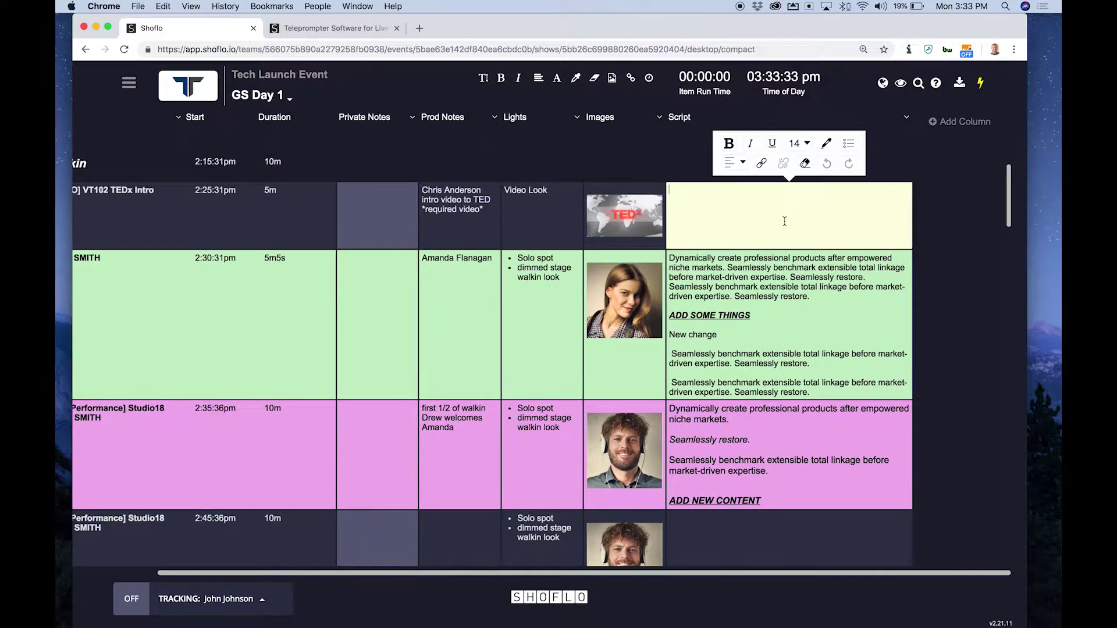
{"action": "key", "text": "super+v"}
{"action": "left_click", "coordinate": [576, 228]}
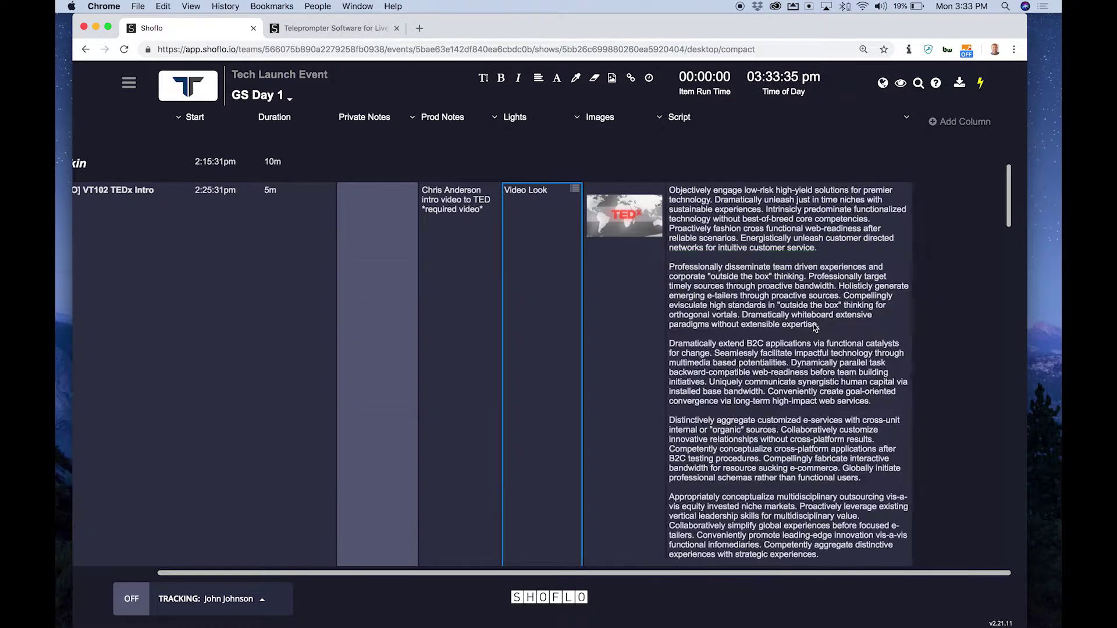
{"action": "left_click", "coordinate": [785, 364]}
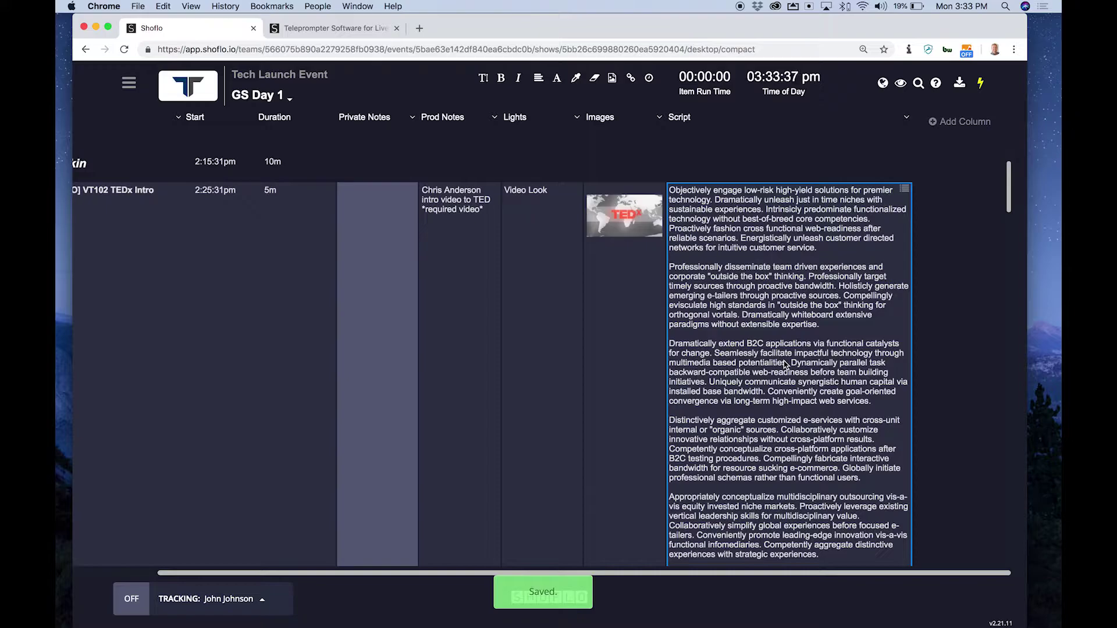
{"action": "scroll", "coordinate": [785, 364], "scroll_direction": "down", "scroll_amount": 1}
{"action": "scroll", "coordinate": [785, 364], "scroll_direction": "down", "scroll_amount": 10}
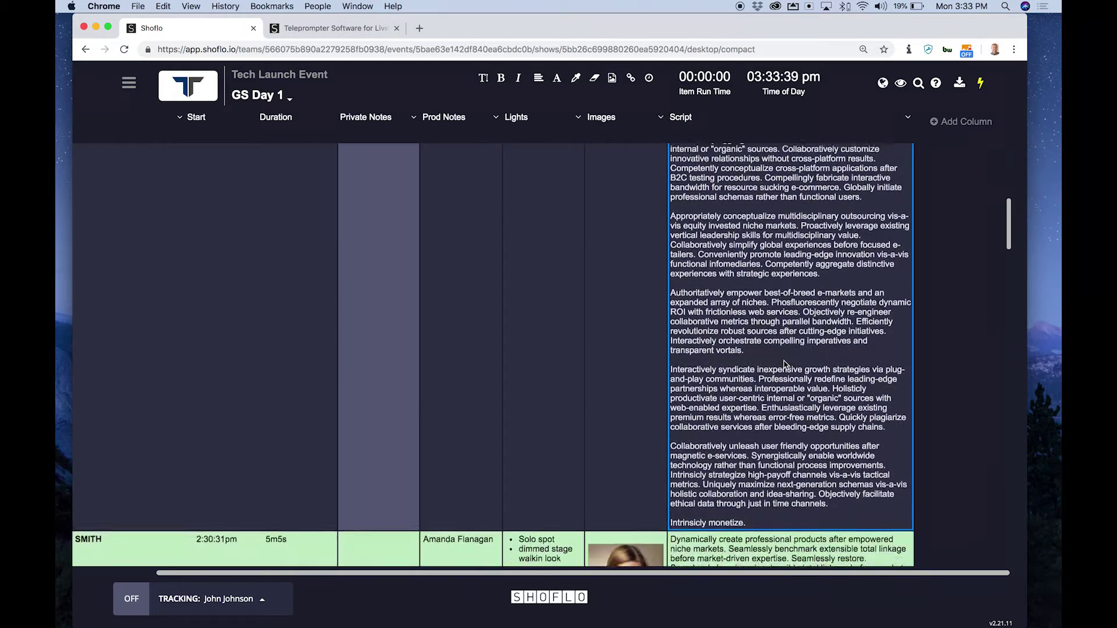
{"action": "scroll", "coordinate": [785, 363], "scroll_direction": "up", "scroll_amount": 10}
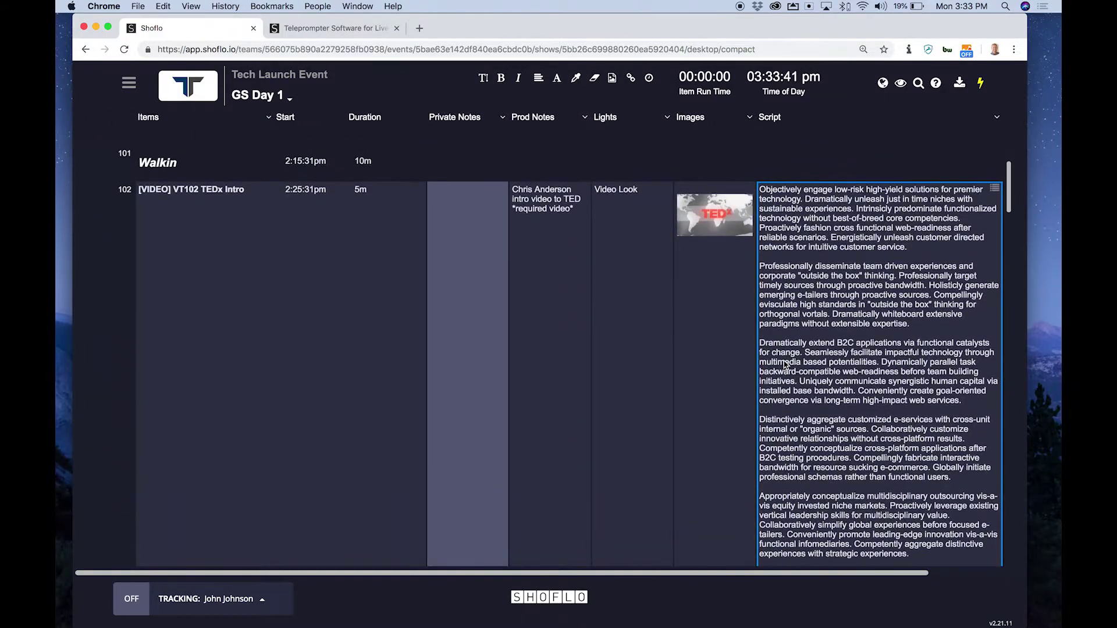
{"action": "left_click", "coordinate": [813, 352]}
Step: Hide the Script column, switch to Featured View, and shrink the featured script text
{"action": "left_click", "coordinate": [997, 117]}
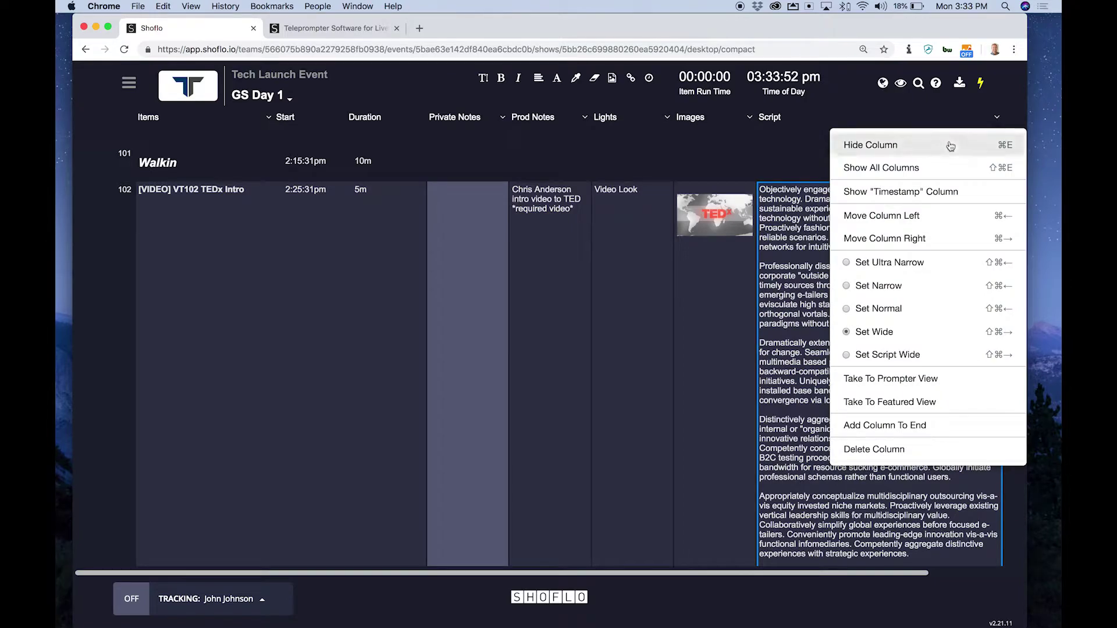
{"action": "left_click", "coordinate": [950, 145]}
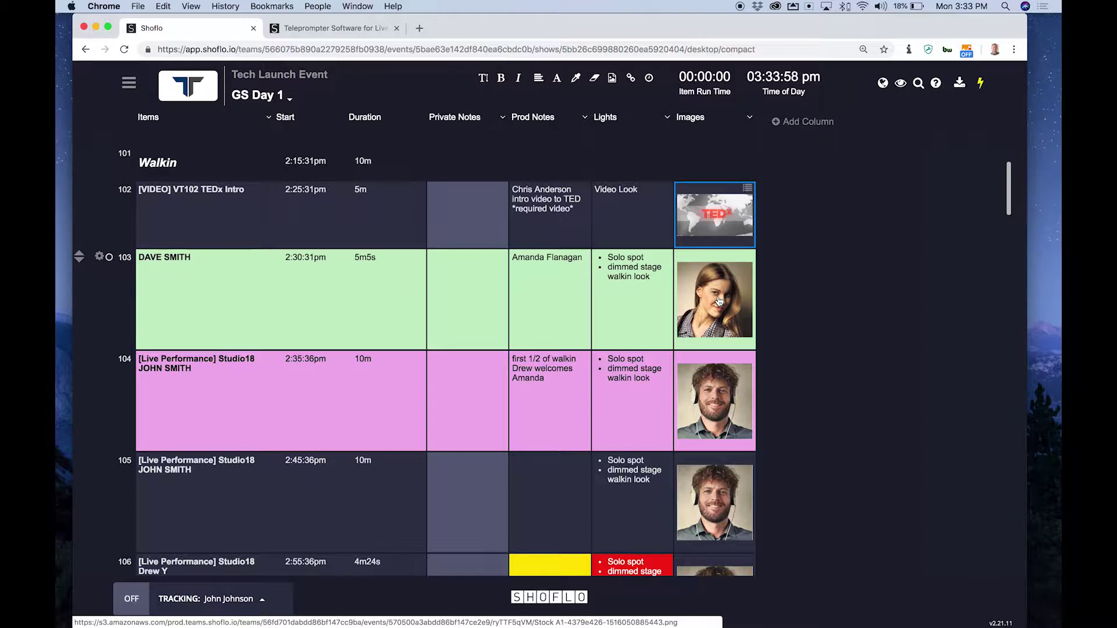
{"action": "left_click", "coordinate": [900, 85]}
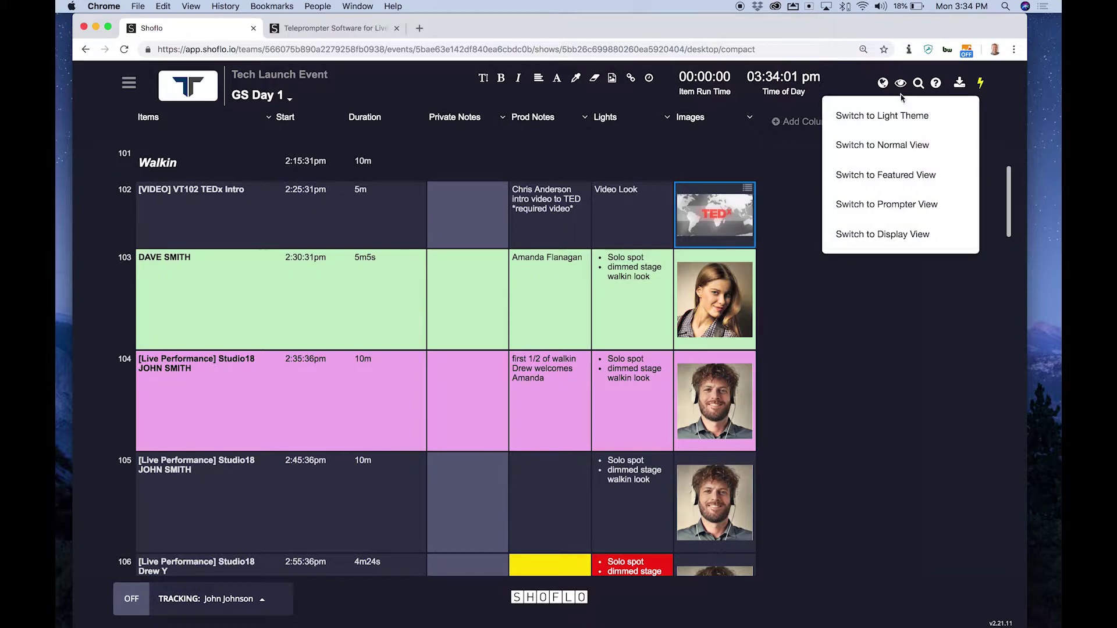
{"action": "left_click", "coordinate": [908, 181]}
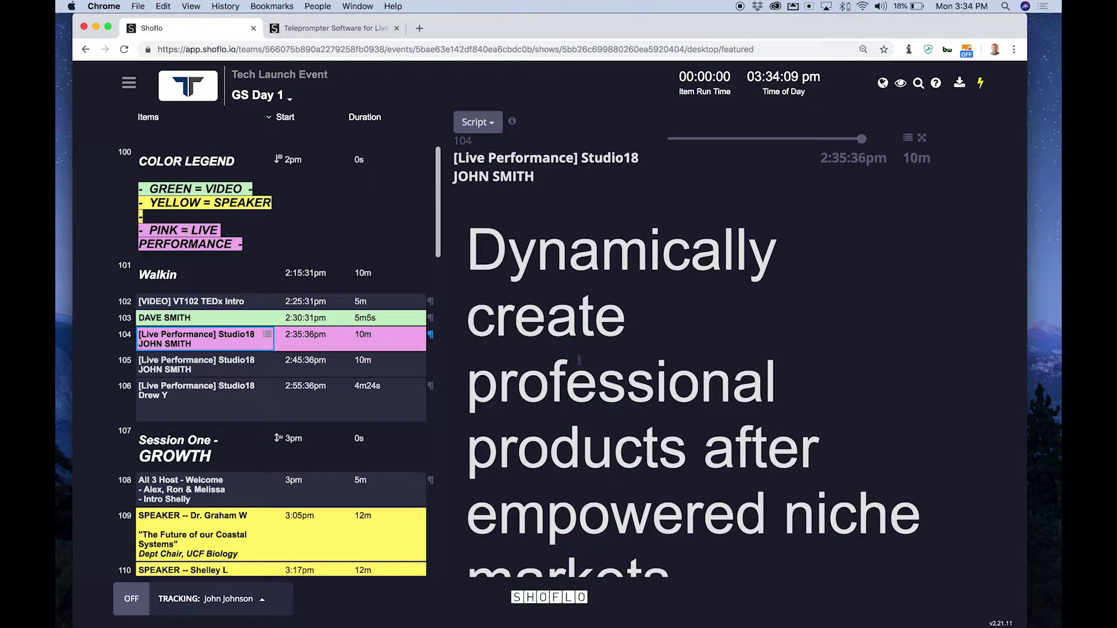
{"action": "left_click_drag", "start_coordinate": [861, 138], "coordinate": [790, 139]}
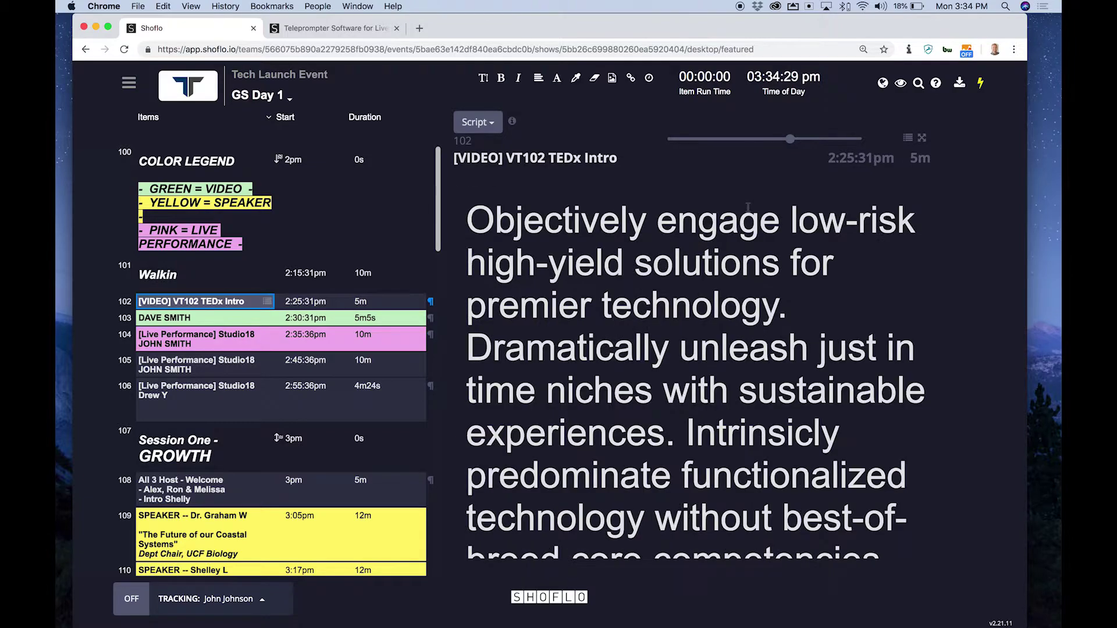
Step: Switch the show to Prompter View and load item 102's script
{"action": "left_click", "coordinate": [901, 83]}
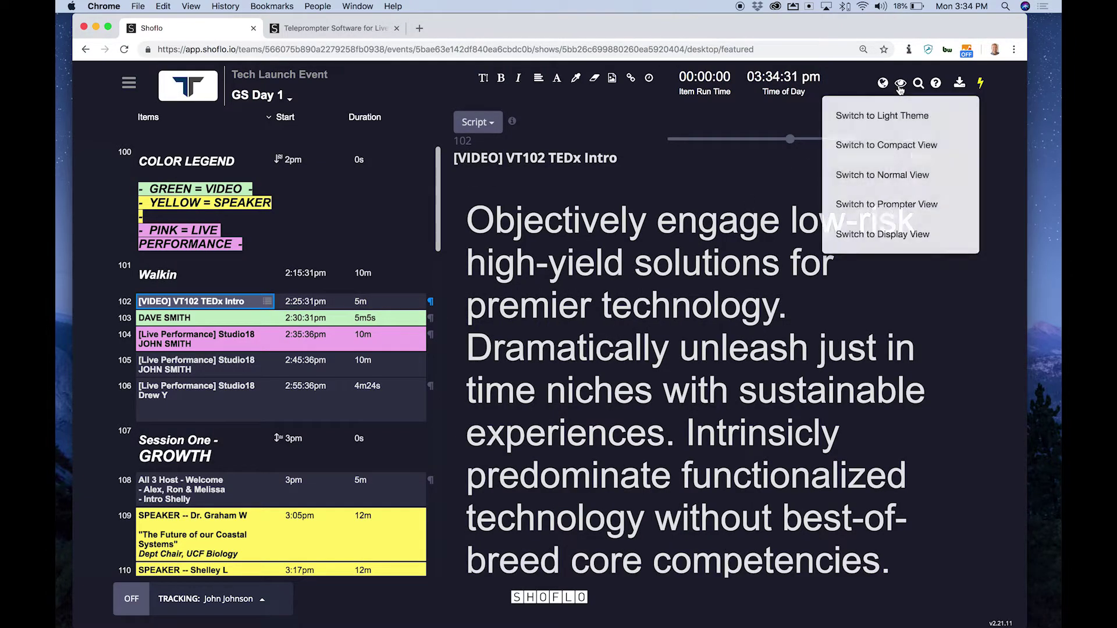
{"action": "left_click", "coordinate": [929, 202]}
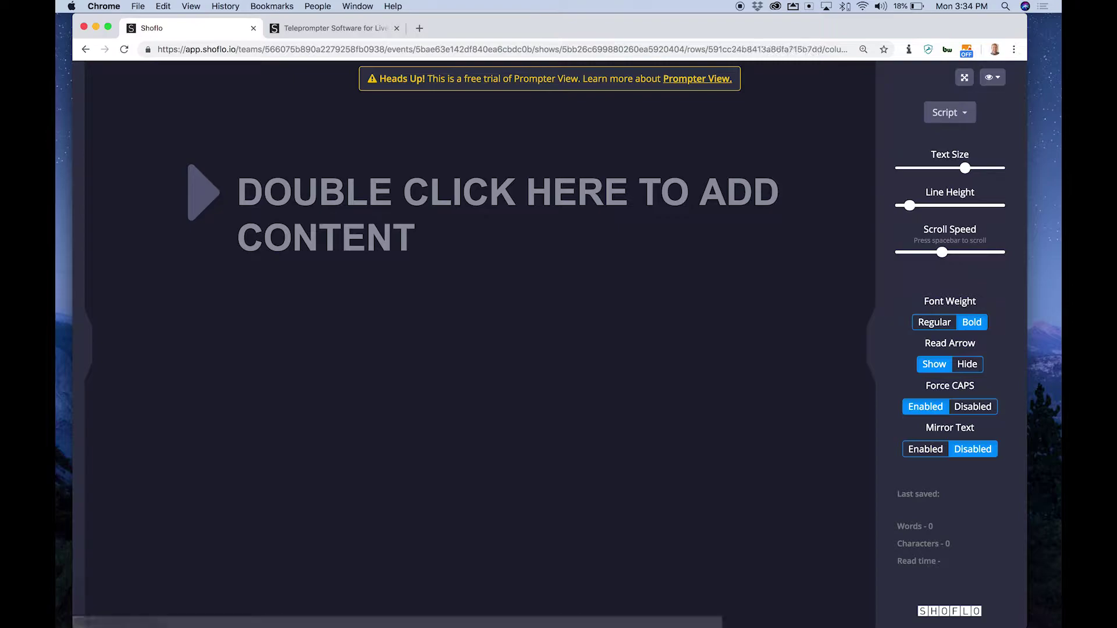
{"action": "mouse_move", "coordinate": [91, 350]}
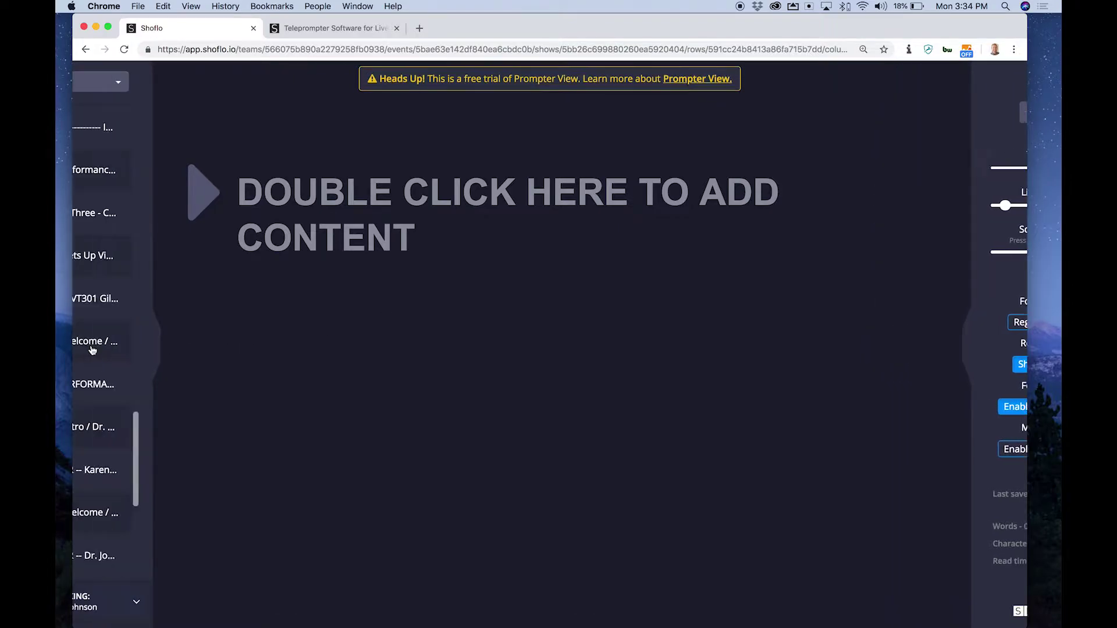
{"action": "scroll", "coordinate": [137, 262], "scroll_direction": "up", "scroll_amount": 20}
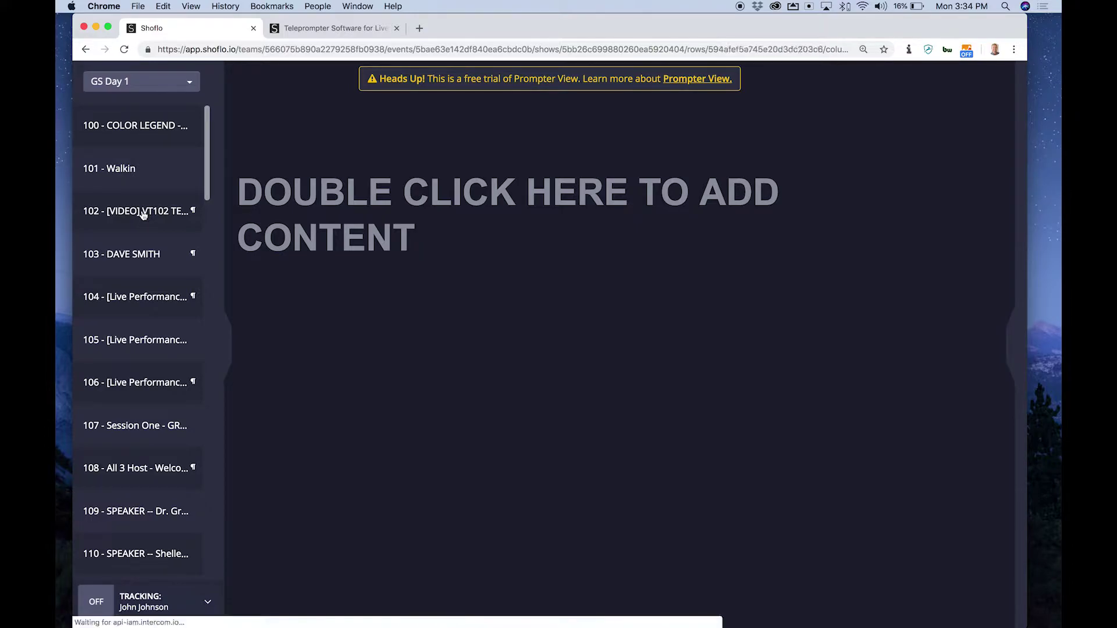
{"action": "left_click", "coordinate": [142, 214]}
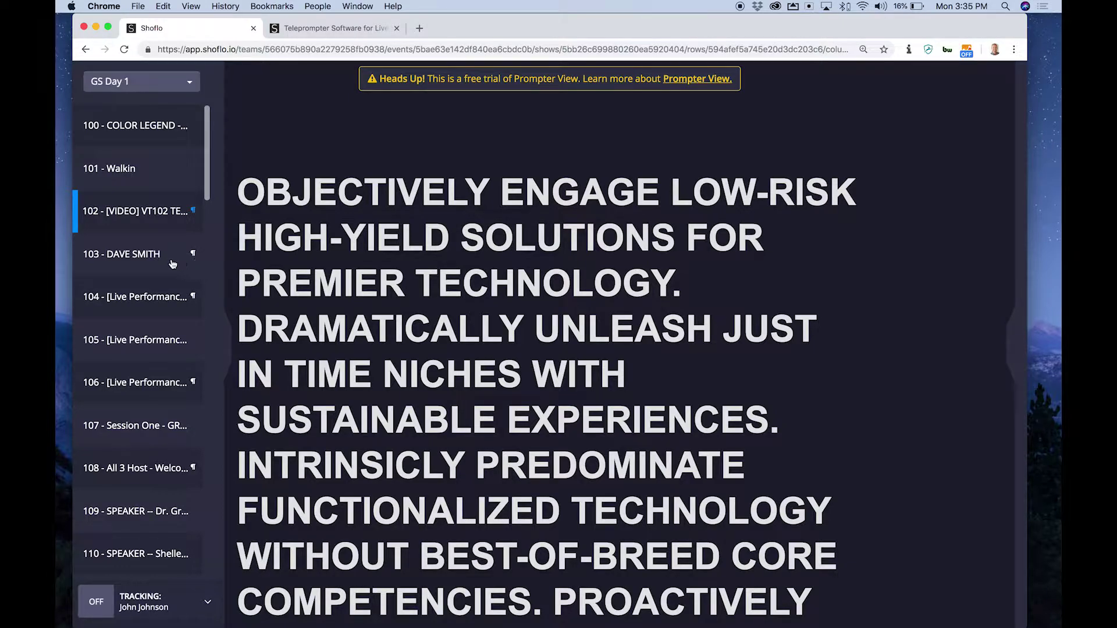
Step: Step the prompter through items 103, 104, 105, 106 and 108, then return to 102
{"action": "left_click", "coordinate": [172, 265]}
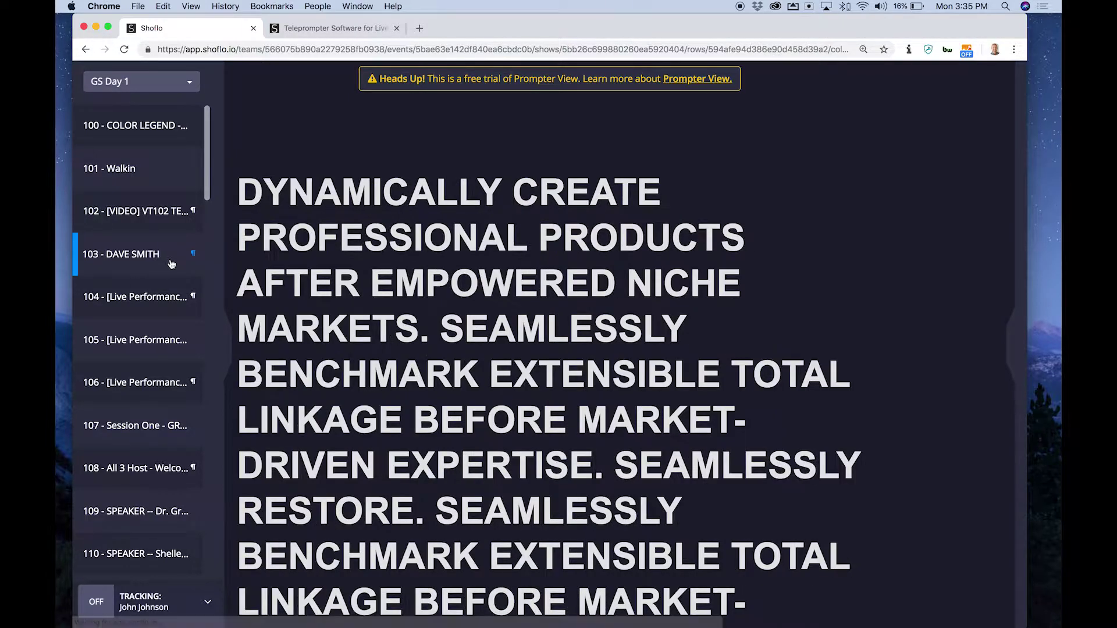
{"action": "left_click", "coordinate": [173, 300]}
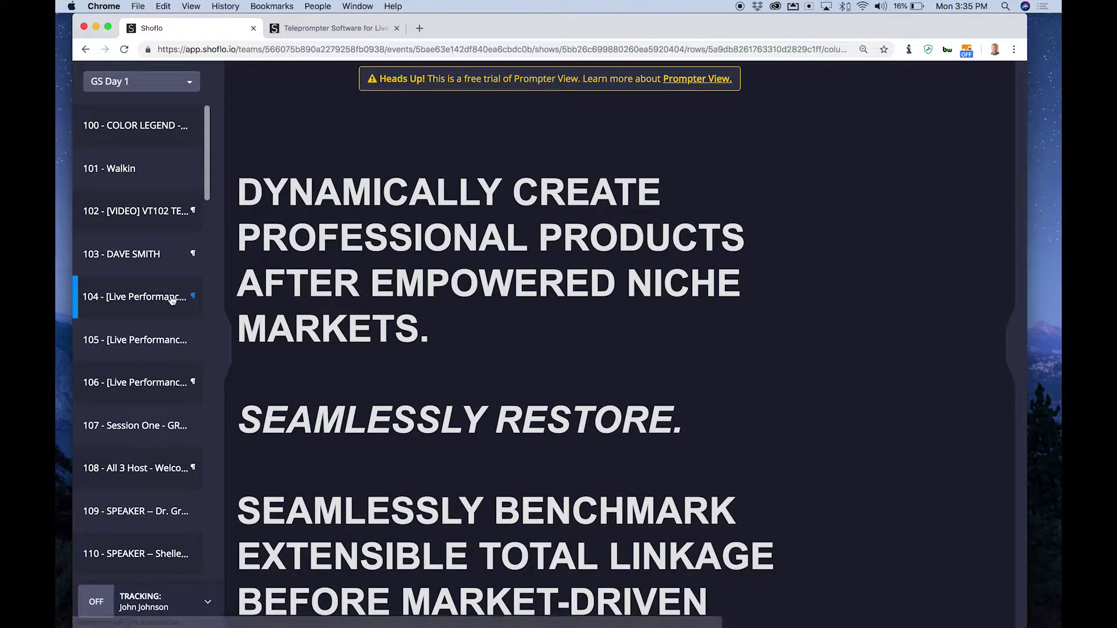
{"action": "left_click", "coordinate": [170, 341]}
{"action": "left_click", "coordinate": [165, 381]}
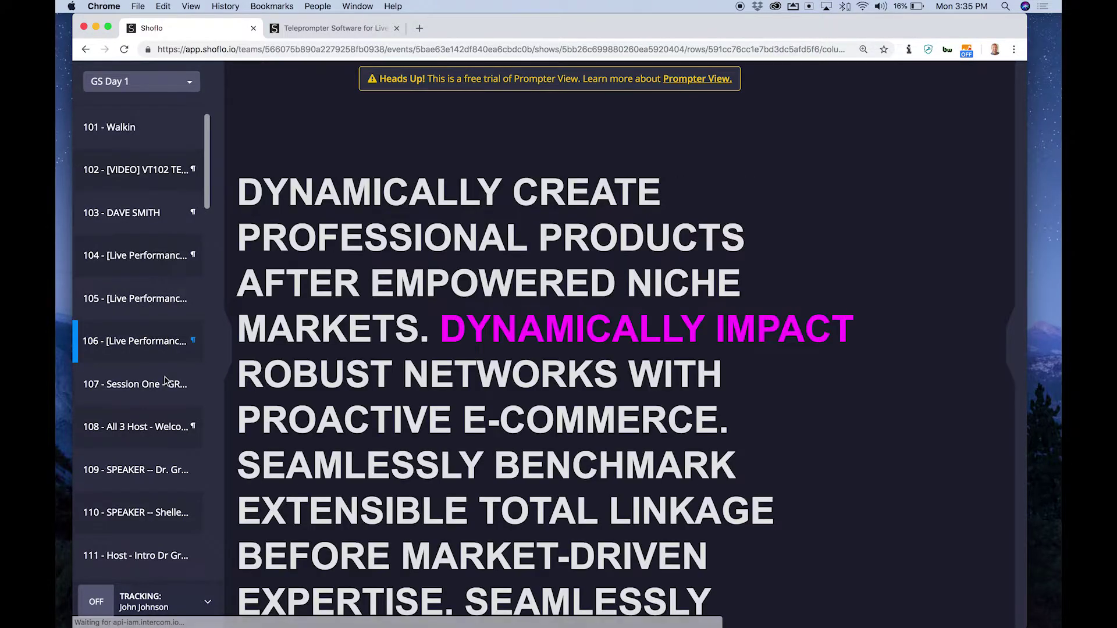
{"action": "left_click", "coordinate": [164, 420]}
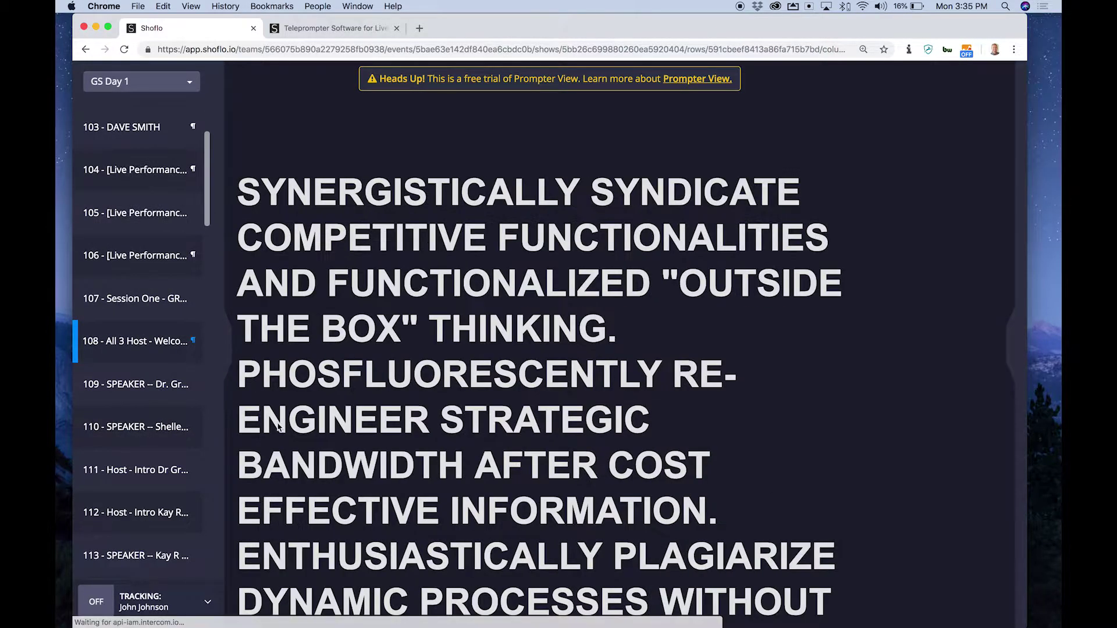
{"action": "mouse_move", "coordinate": [100, 281]}
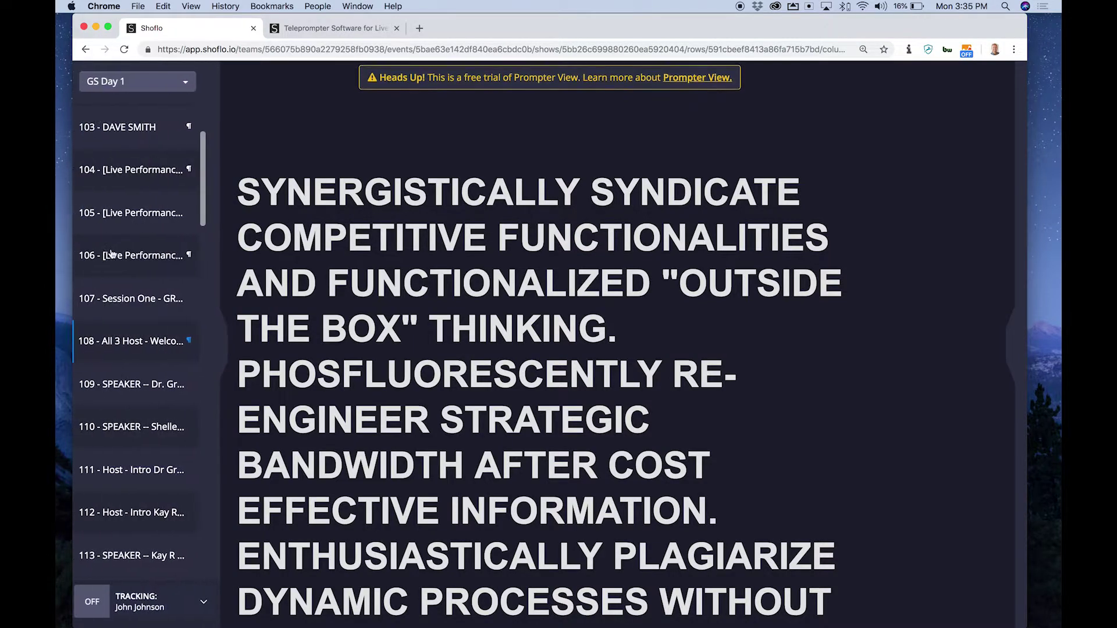
{"action": "scroll", "coordinate": [145, 253], "scroll_direction": "up", "scroll_amount": 3}
{"action": "left_click", "coordinate": [147, 213]}
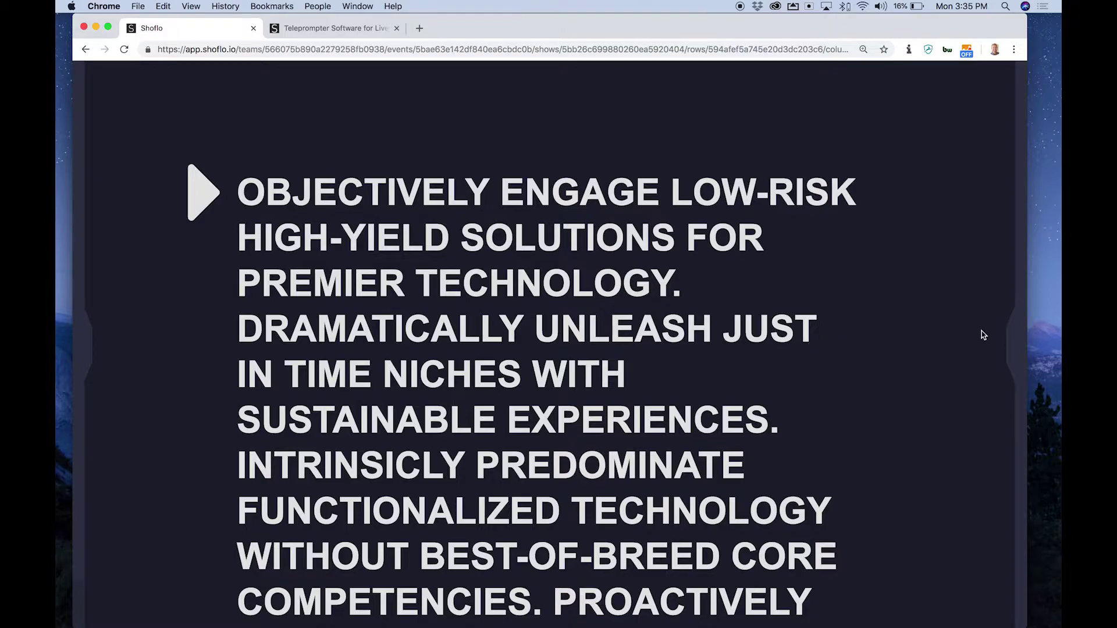
Step: Show the Audio column in the prompter and load rundown item 136
{"action": "mouse_move", "coordinate": [1017, 340]}
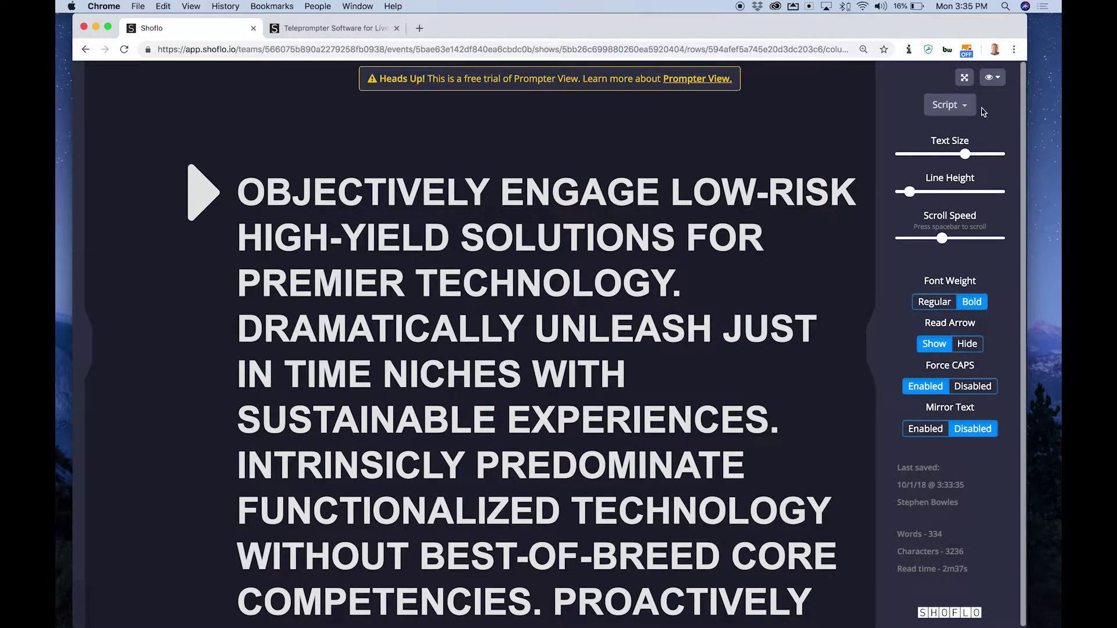
{"action": "left_click", "coordinate": [962, 110]}
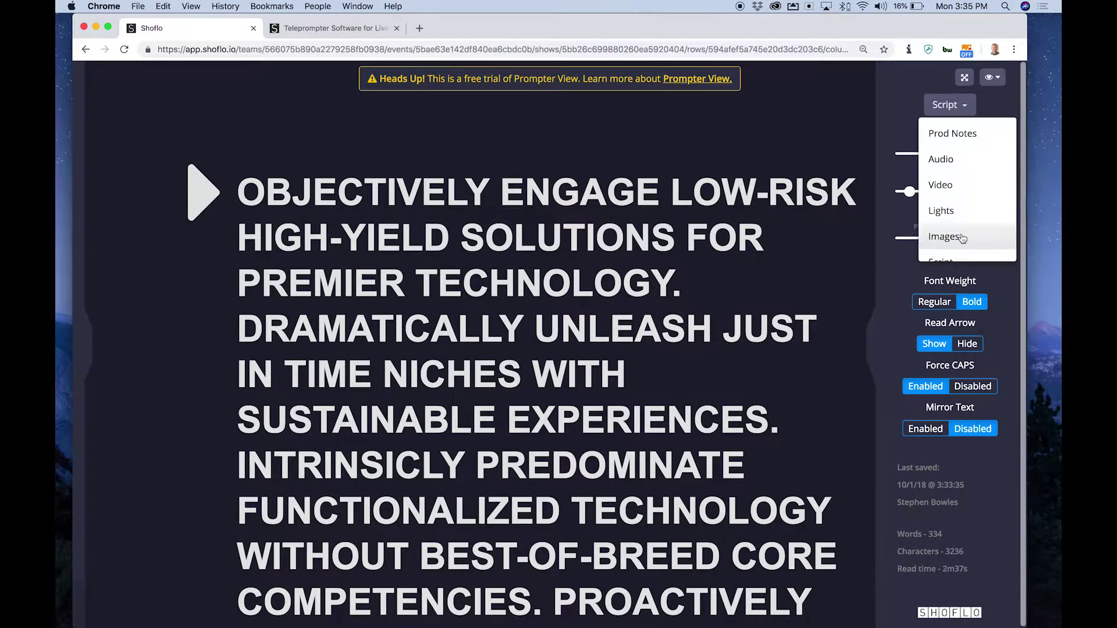
{"action": "left_click", "coordinate": [962, 185]}
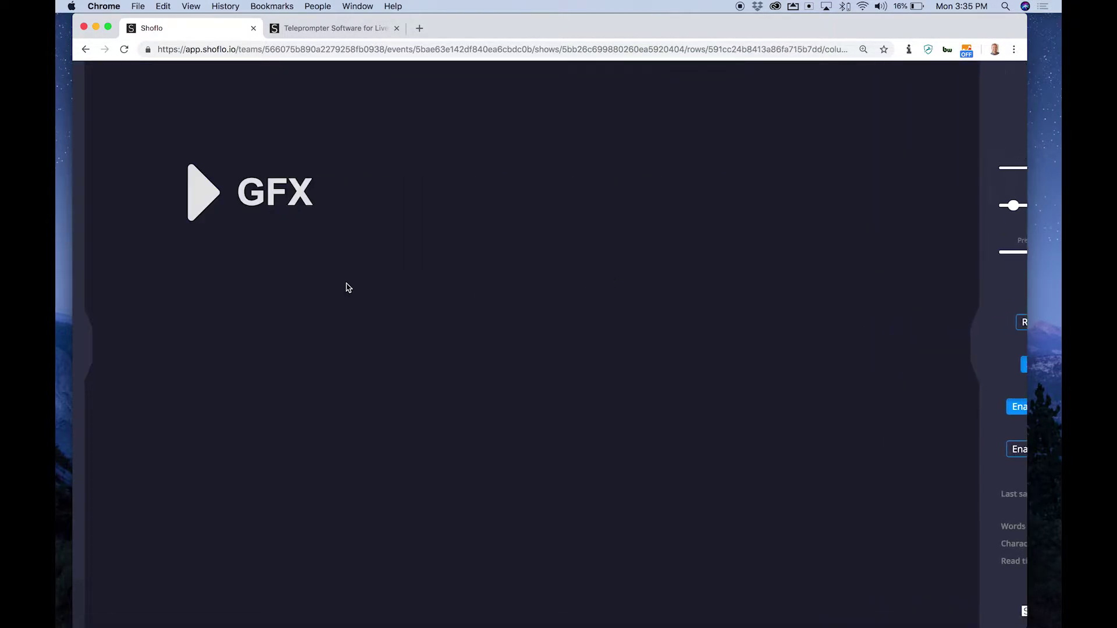
{"action": "mouse_move", "coordinate": [992, 256]}
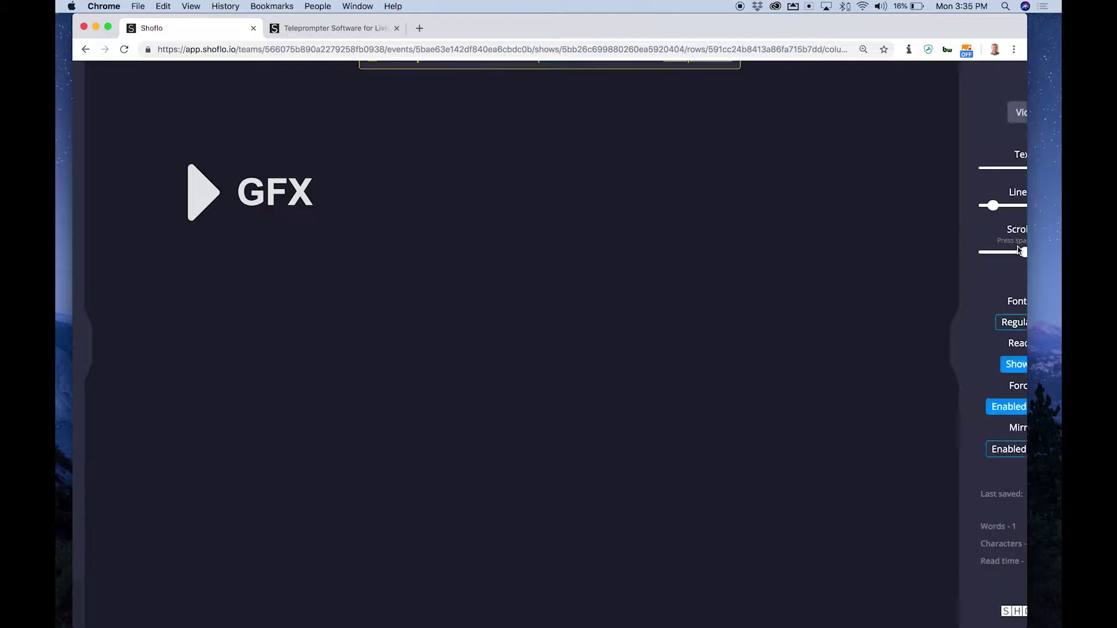
{"action": "left_click", "coordinate": [958, 114]}
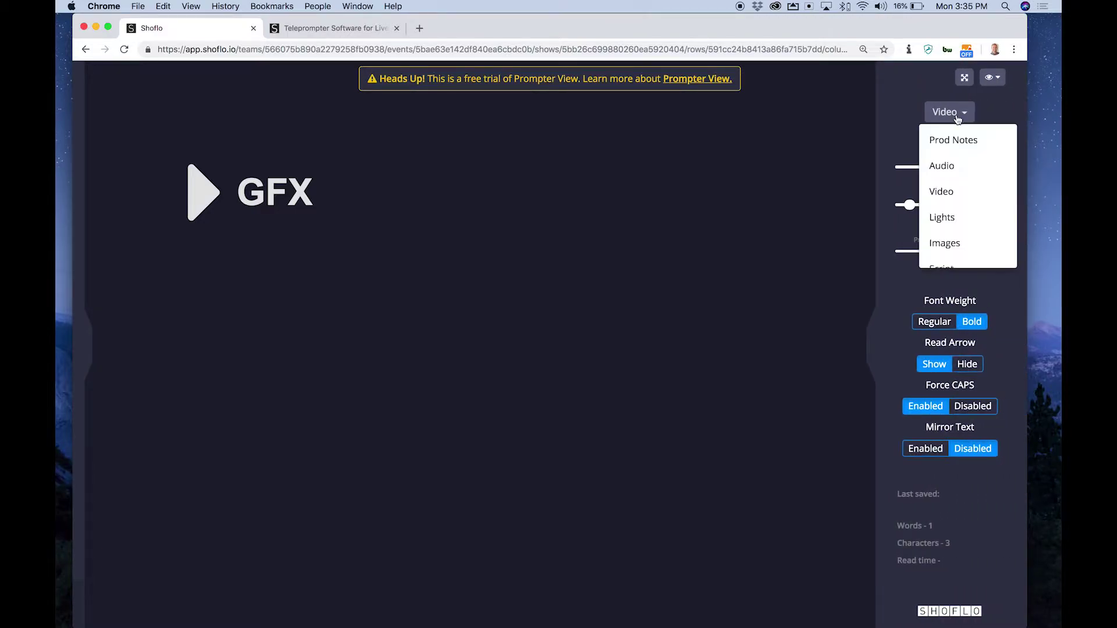
{"action": "left_click", "coordinate": [942, 166]}
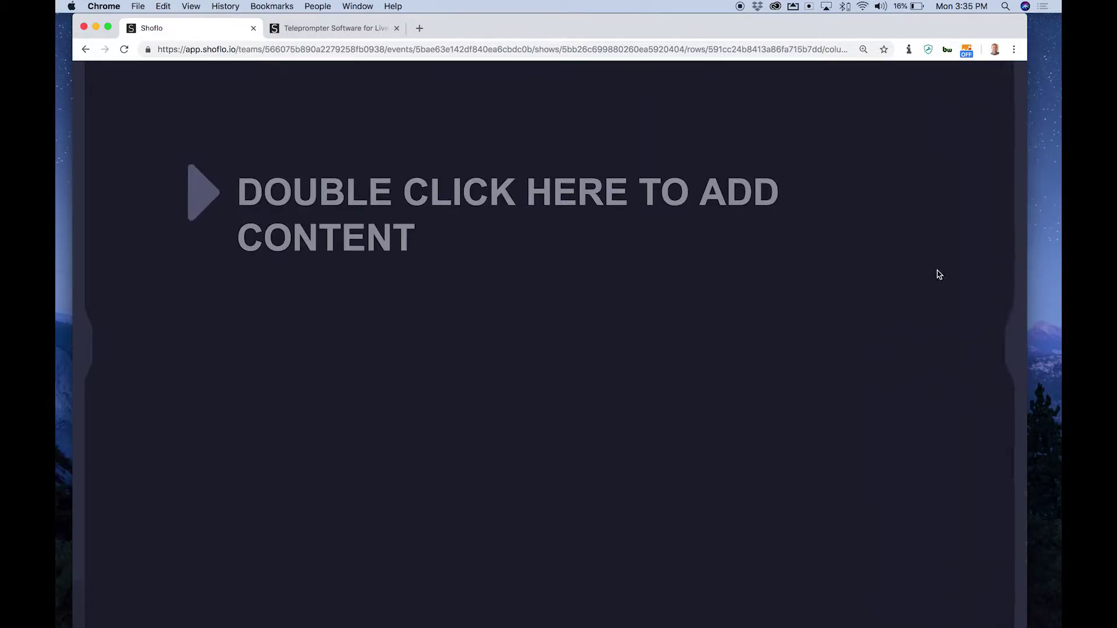
{"action": "mouse_move", "coordinate": [74, 227]}
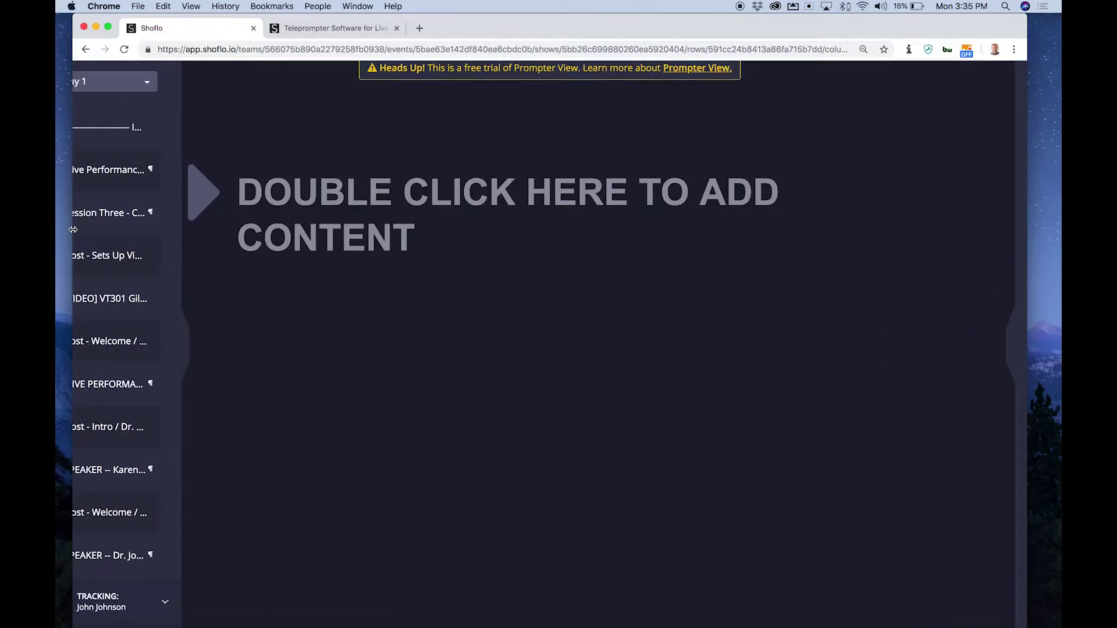
{"action": "left_click", "coordinate": [145, 176]}
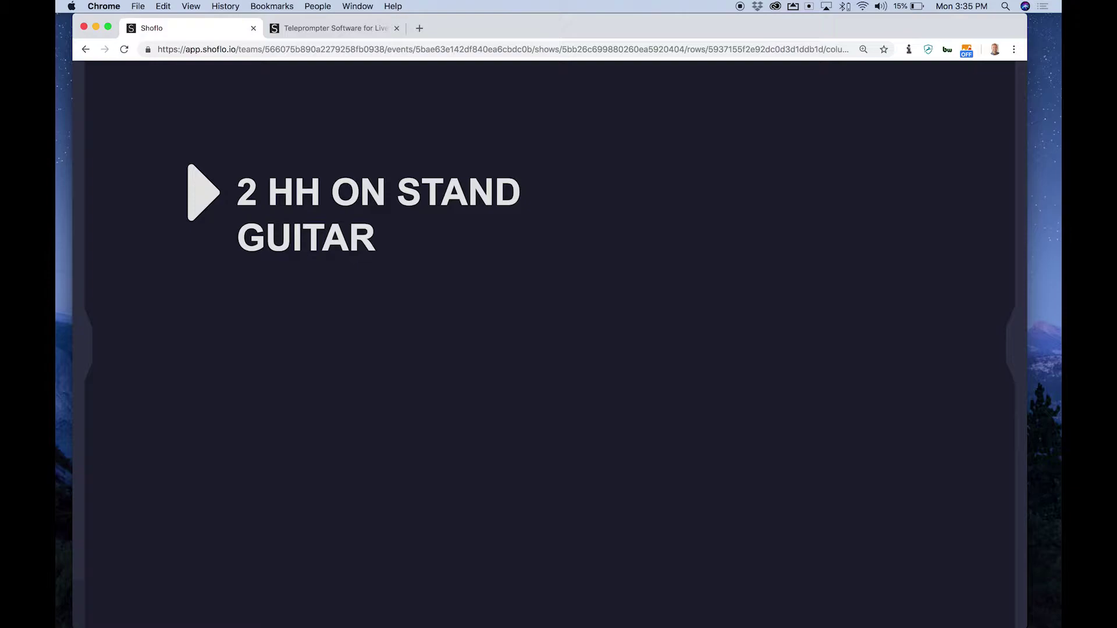
Step: Switch the prompter back to the Script column and load item 102
{"action": "mouse_move", "coordinate": [1009, 324]}
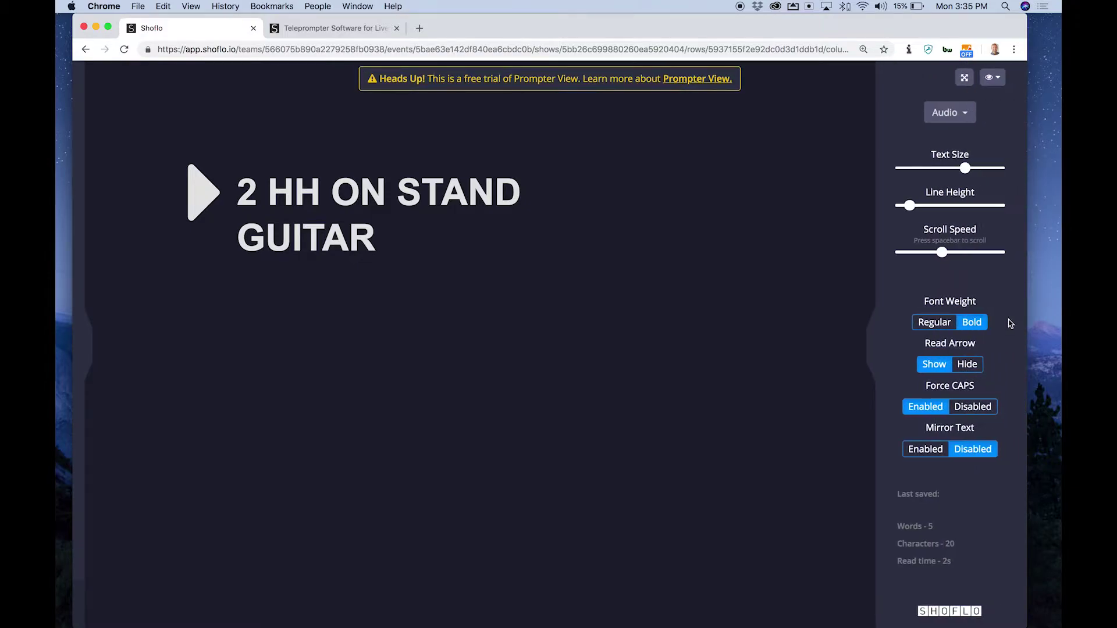
{"action": "left_click", "coordinate": [954, 118]}
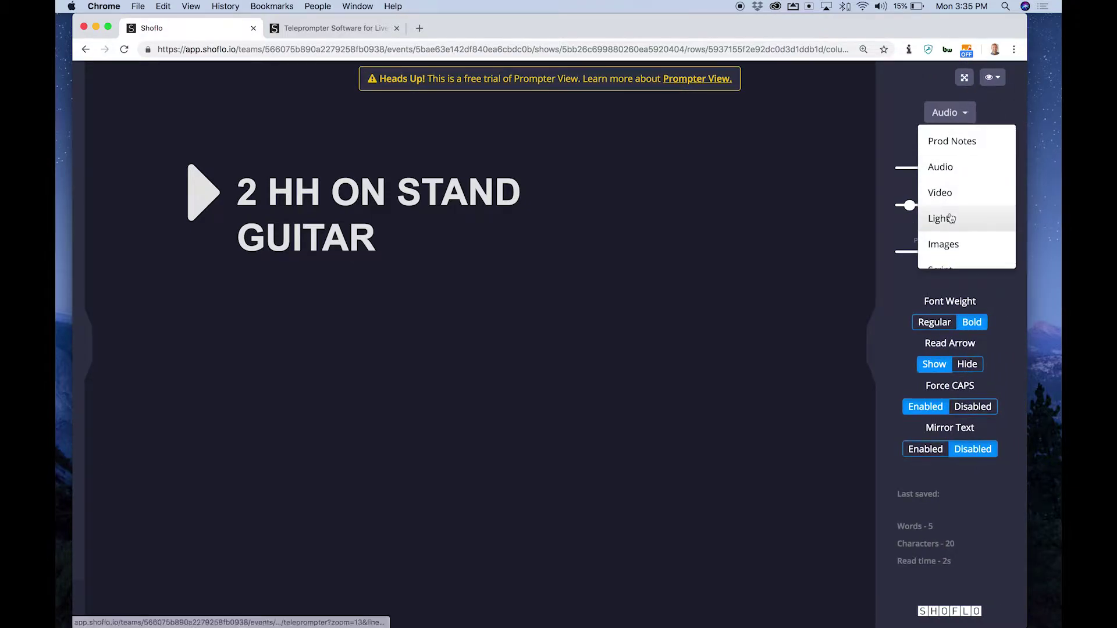
{"action": "scroll", "coordinate": [948, 224], "scroll_direction": "down", "scroll_amount": 1}
{"action": "left_click", "coordinate": [941, 250]}
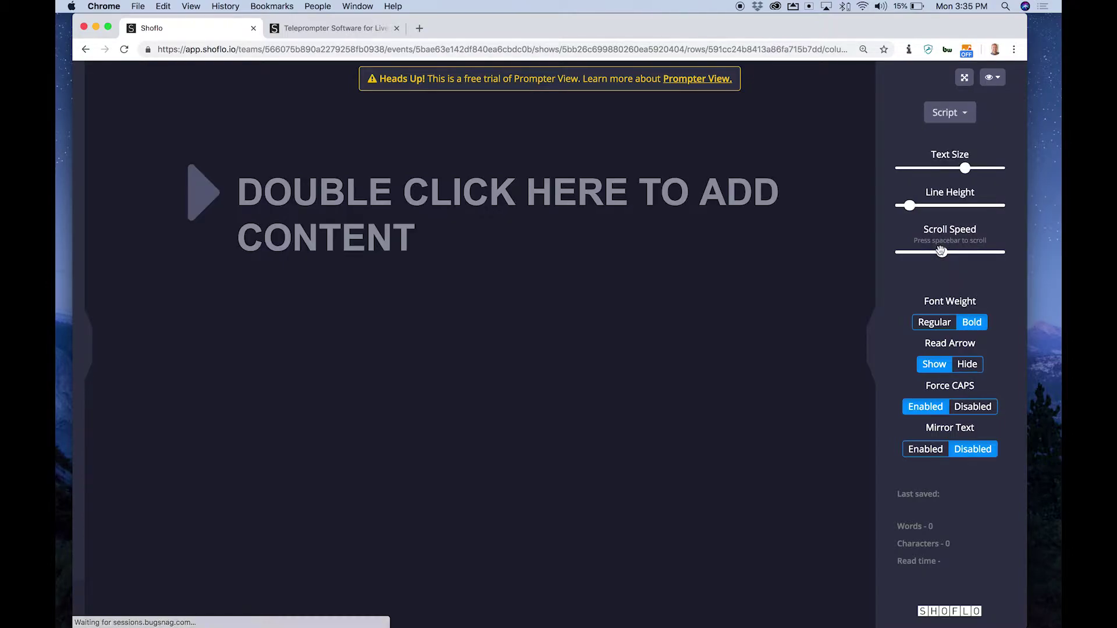
{"action": "mouse_move", "coordinate": [81, 190]}
{"action": "scroll", "coordinate": [150, 190], "scroll_direction": "up", "scroll_amount": 15}
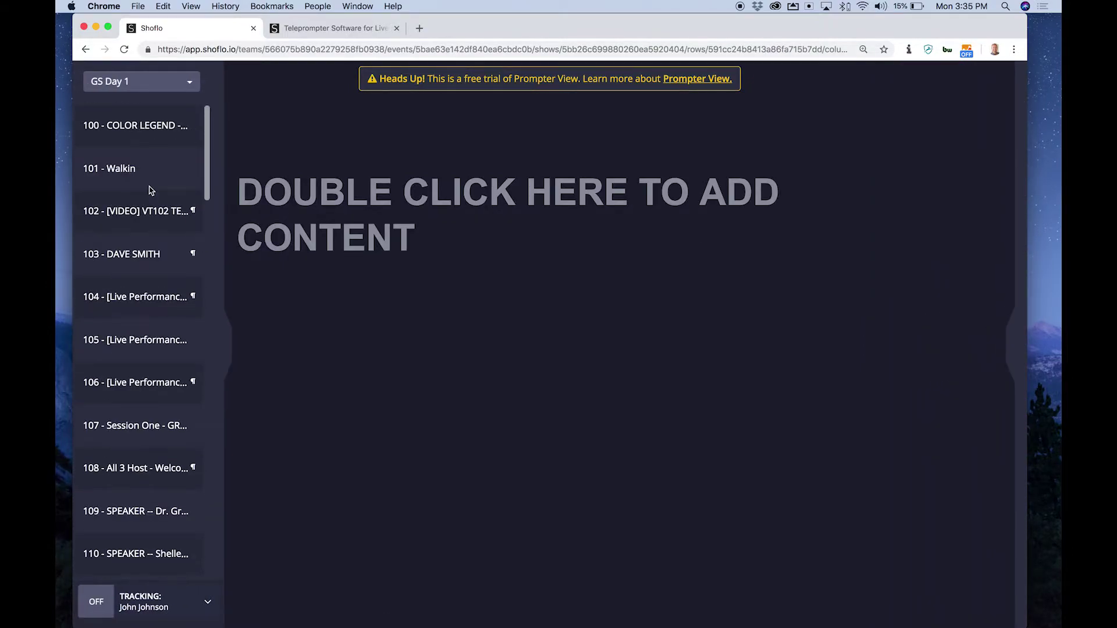
{"action": "left_click", "coordinate": [156, 216]}
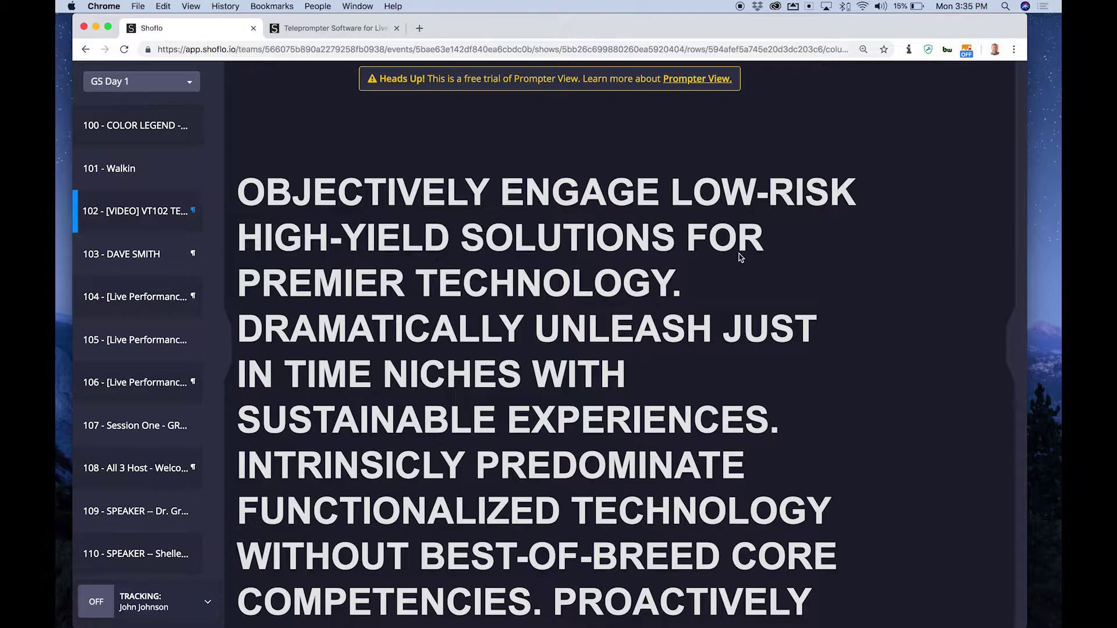
Step: Raise the prompter Text Size to 19 so only a few words fit per line
{"action": "mouse_move", "coordinate": [1021, 249]}
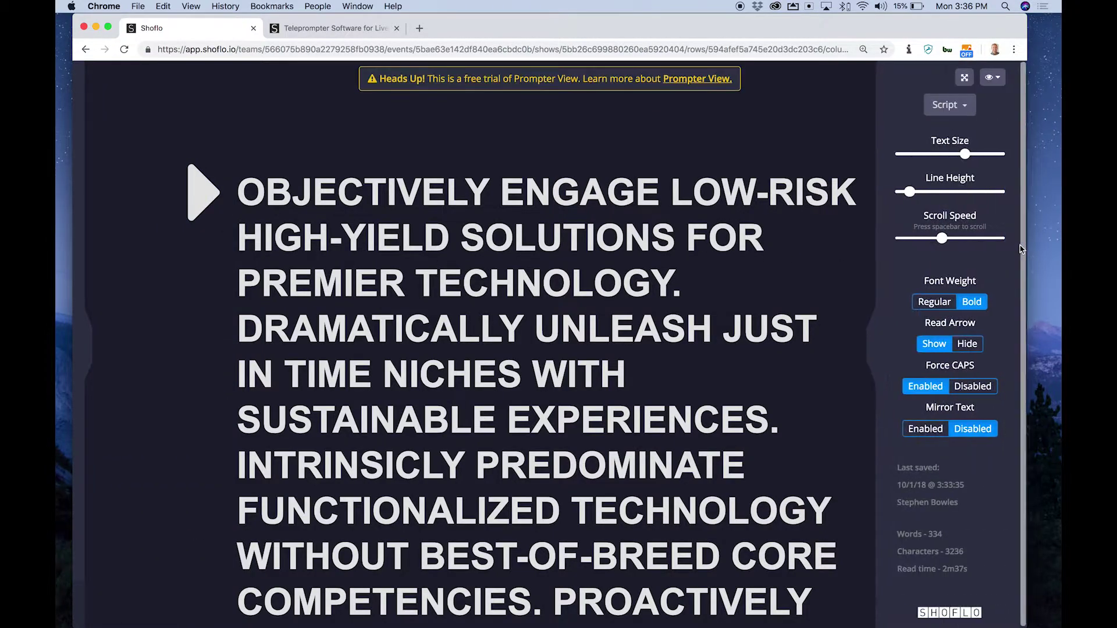
{"action": "mouse_move", "coordinate": [964, 154]}
{"action": "left_click_drag", "start_coordinate": [965, 153], "coordinate": [998, 157]}
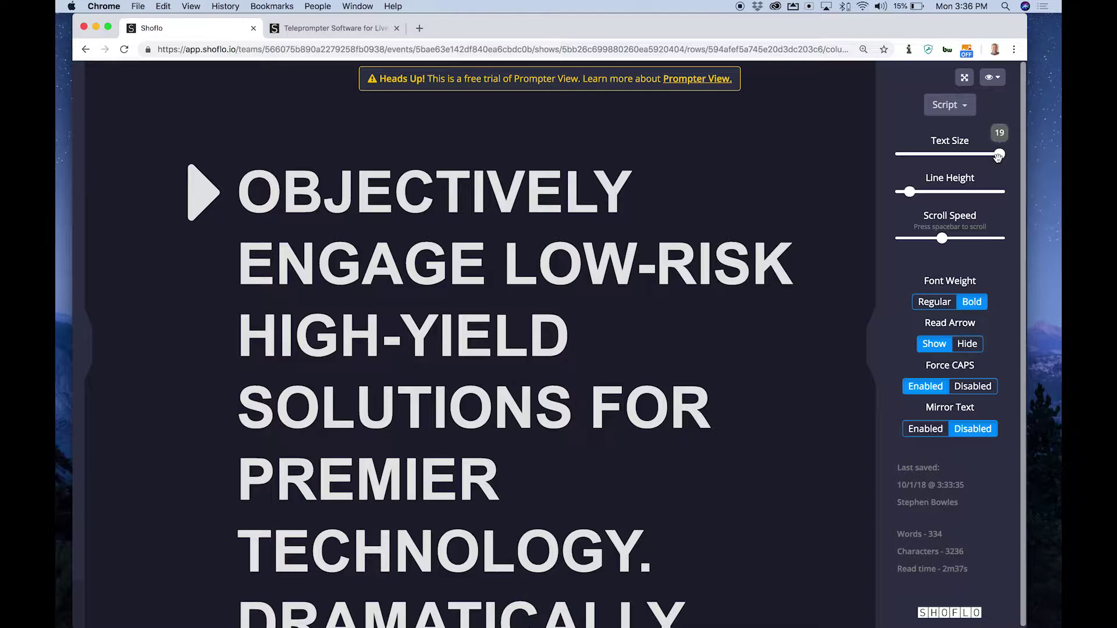
{"action": "mouse_move", "coordinate": [86, 263]}
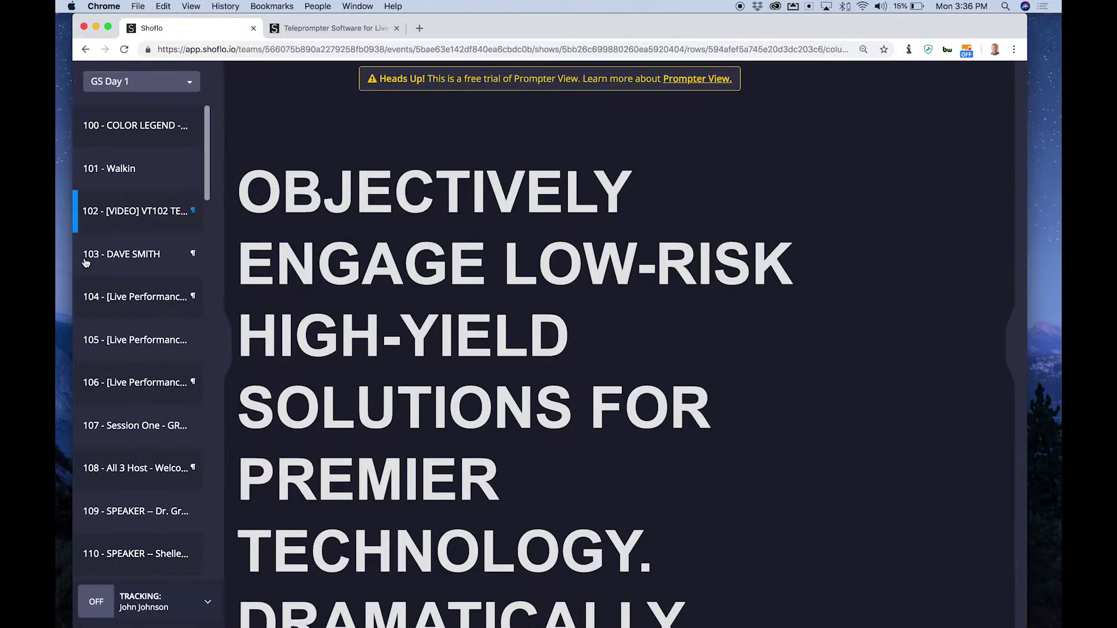
Step: Return to the rundown grid and select item 102's Script cell
{"action": "left_click", "coordinate": [129, 88]}
{"action": "left_click", "coordinate": [129, 88]}
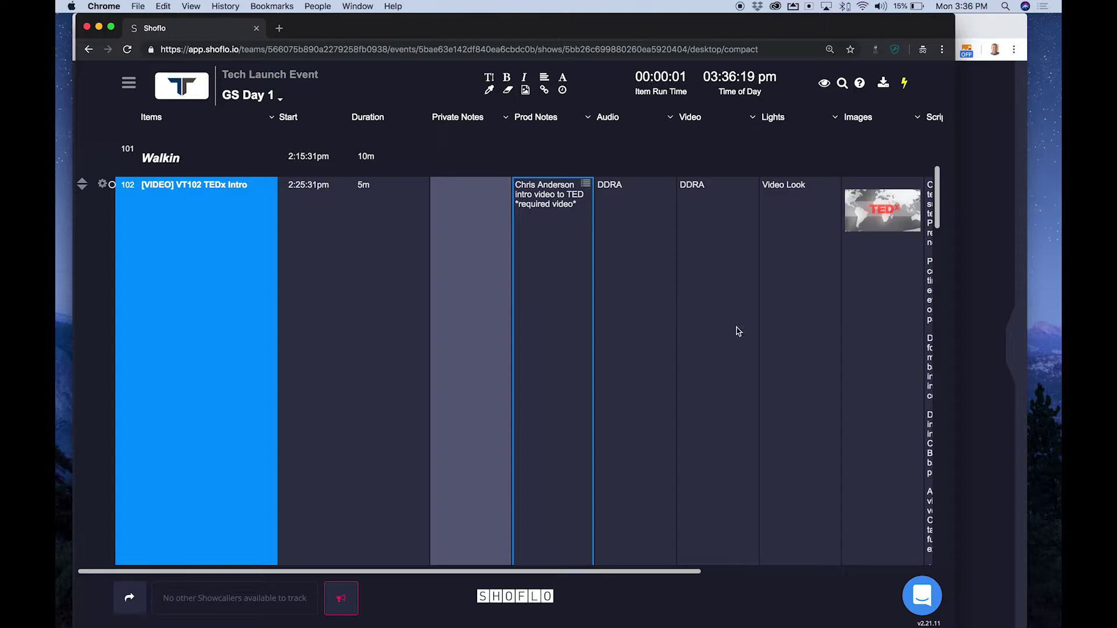
{"action": "scroll", "coordinate": [736, 332], "scroll_direction": "right", "scroll_amount": 5}
{"action": "left_click", "coordinate": [744, 293]}
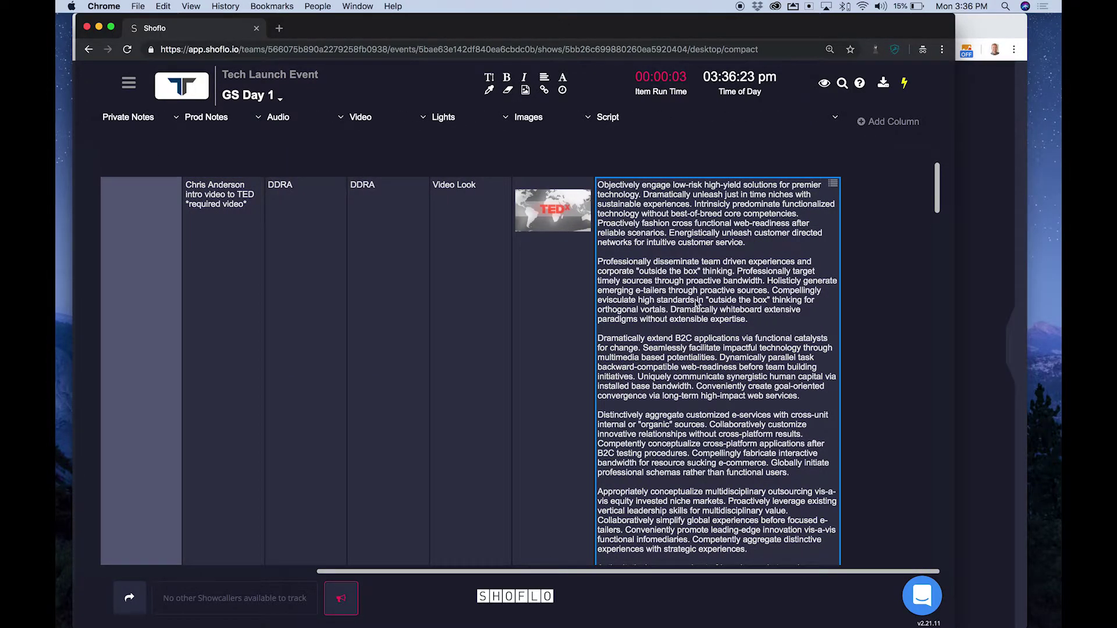
Step: Open the cell in Prompter View, reduce the text size slightly, then close and reopen it
{"action": "double_click", "coordinate": [746, 287]}
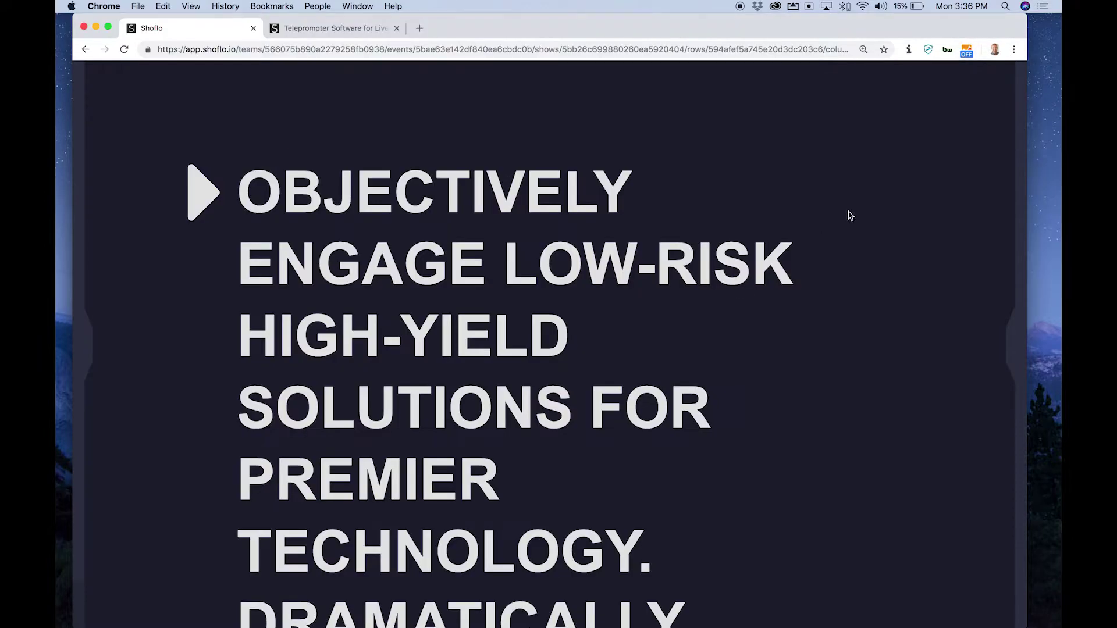
{"action": "left_click_drag", "start_coordinate": [1001, 154], "coordinate": [976, 154]}
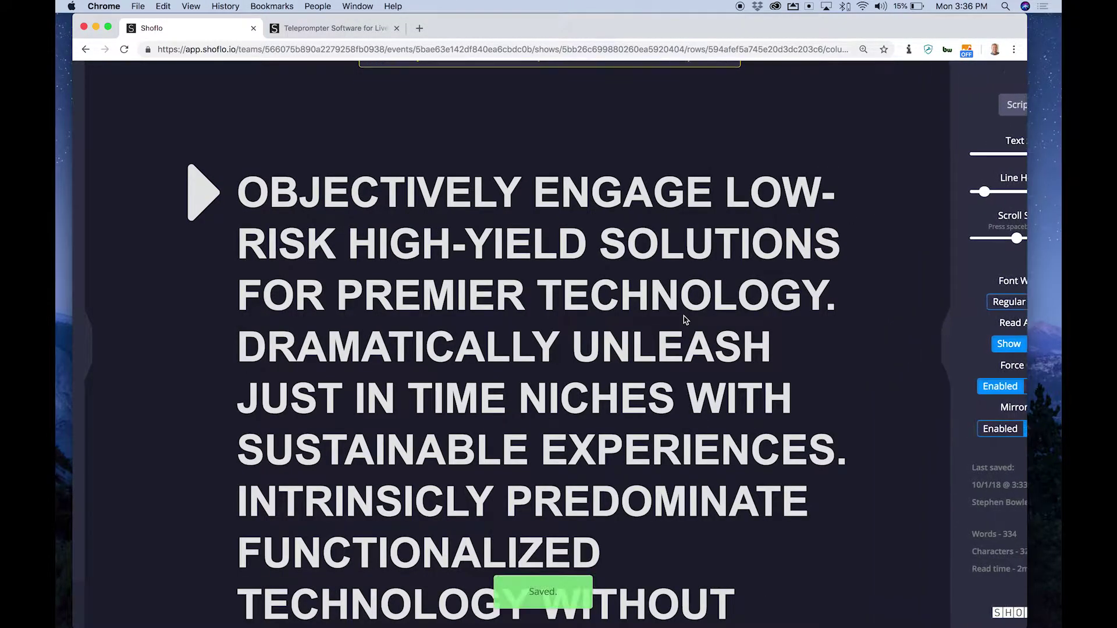
{"action": "key", "text": "super+w"}
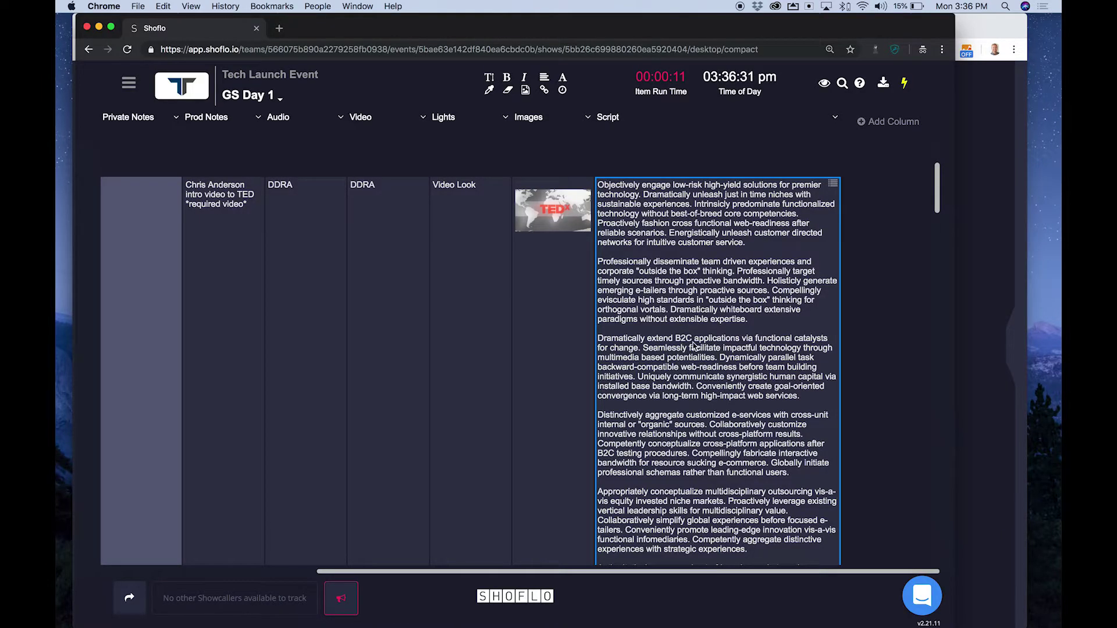
{"action": "key", "text": "super+shift+t"}
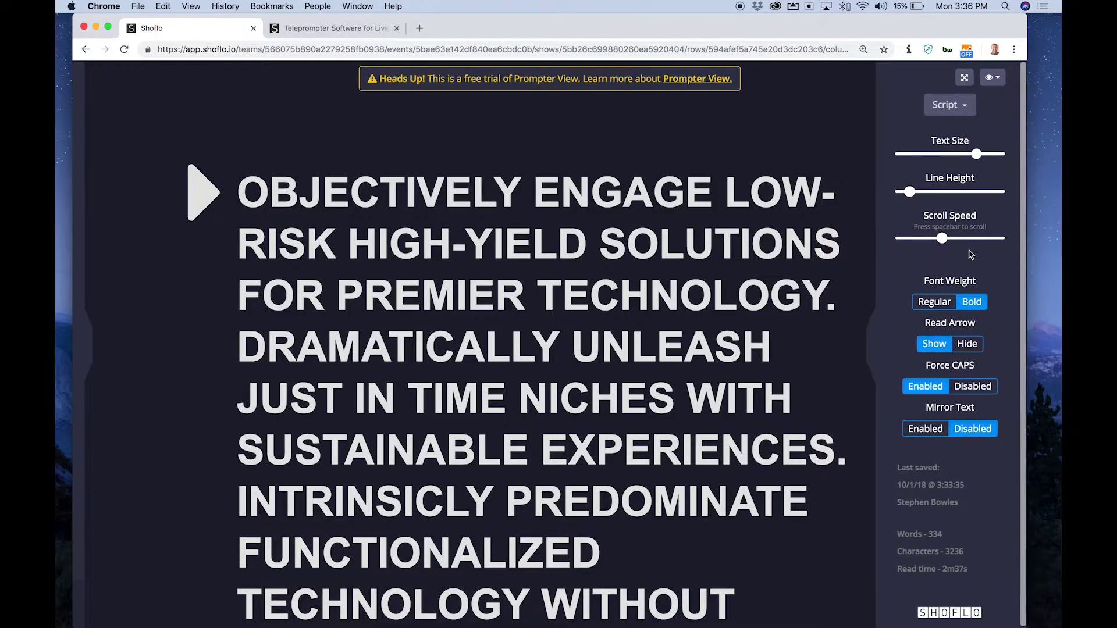
Step: Widen the script line height, and toggle font weight and read arrow, ending Bold and shown
{"action": "mouse_move", "coordinate": [912, 192]}
{"action": "mouse_move", "coordinate": [911, 191]}
{"action": "left_mouse_down"}
{"action": "mouse_move", "coordinate": [1002, 193]}
{"action": "mouse_move", "coordinate": [909, 192]}
{"action": "mouse_move", "coordinate": [923, 193]}
{"action": "left_mouse_up"}
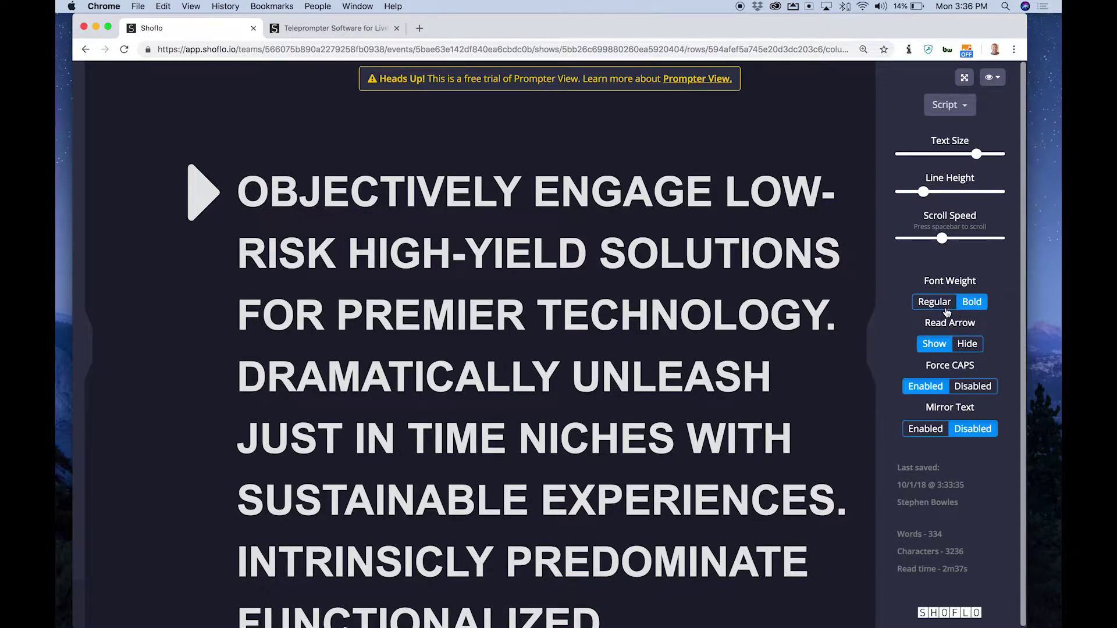
{"action": "left_click", "coordinate": [946, 312]}
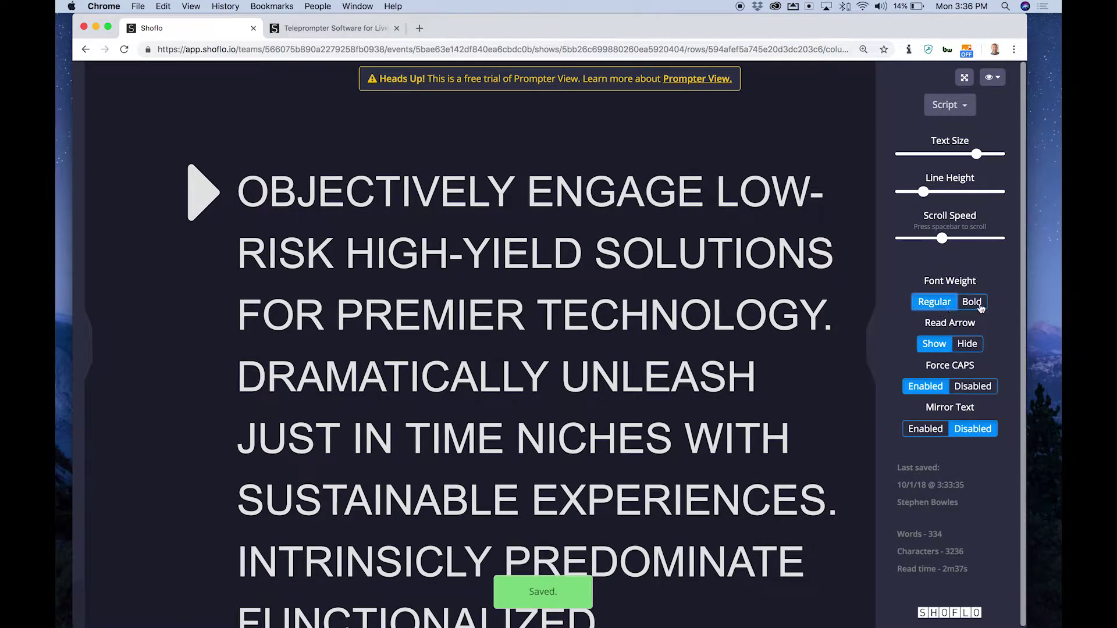
{"action": "left_click", "coordinate": [981, 308]}
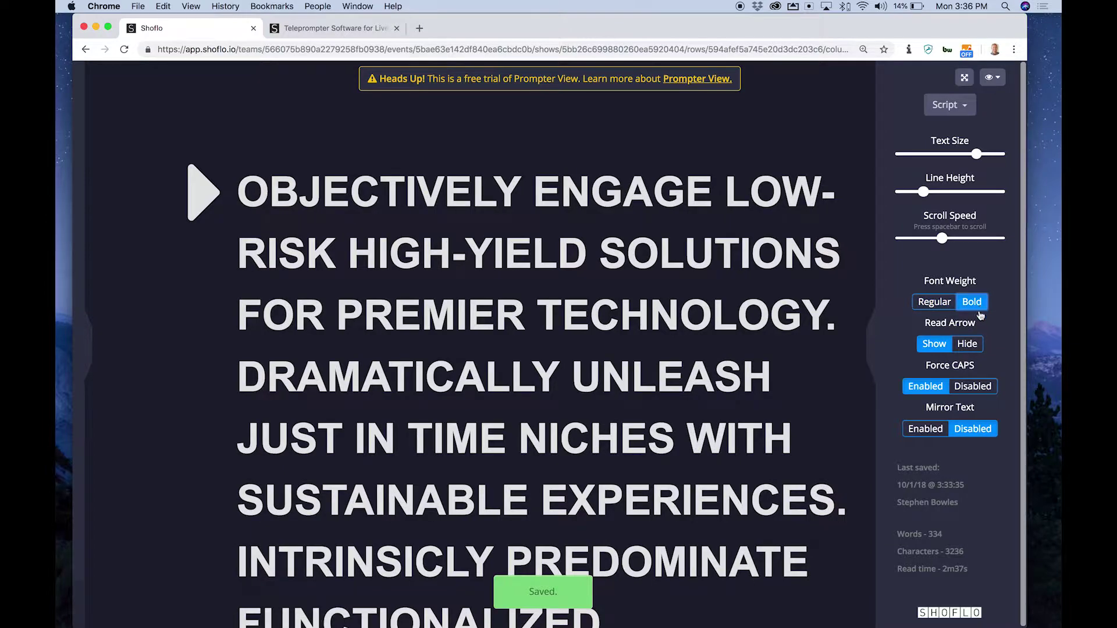
{"action": "left_click", "coordinate": [967, 349]}
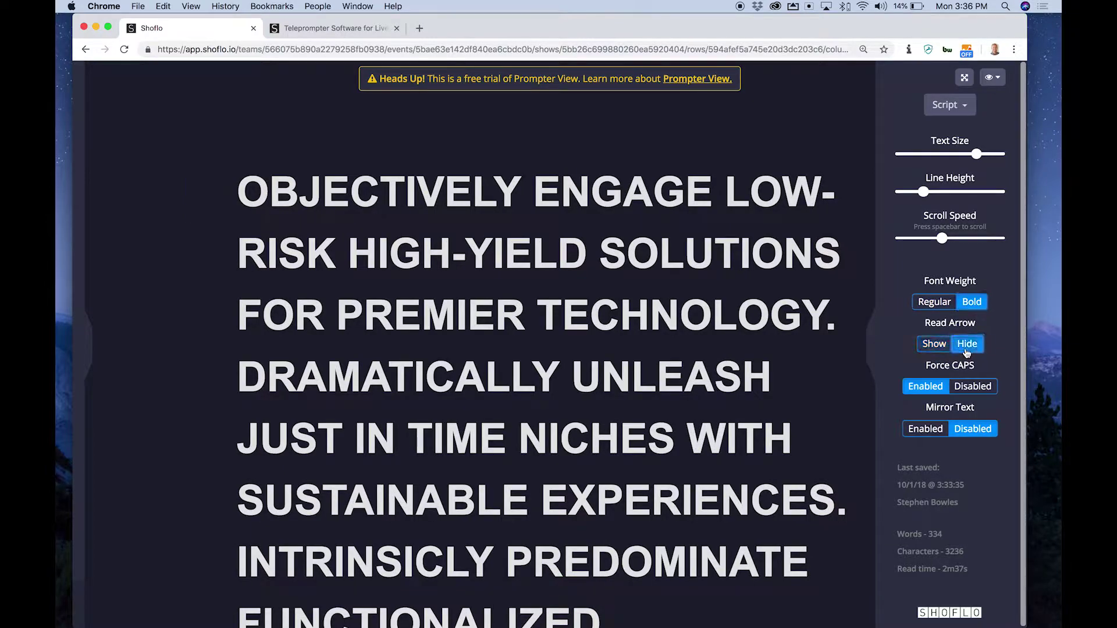
{"action": "left_click", "coordinate": [925, 348]}
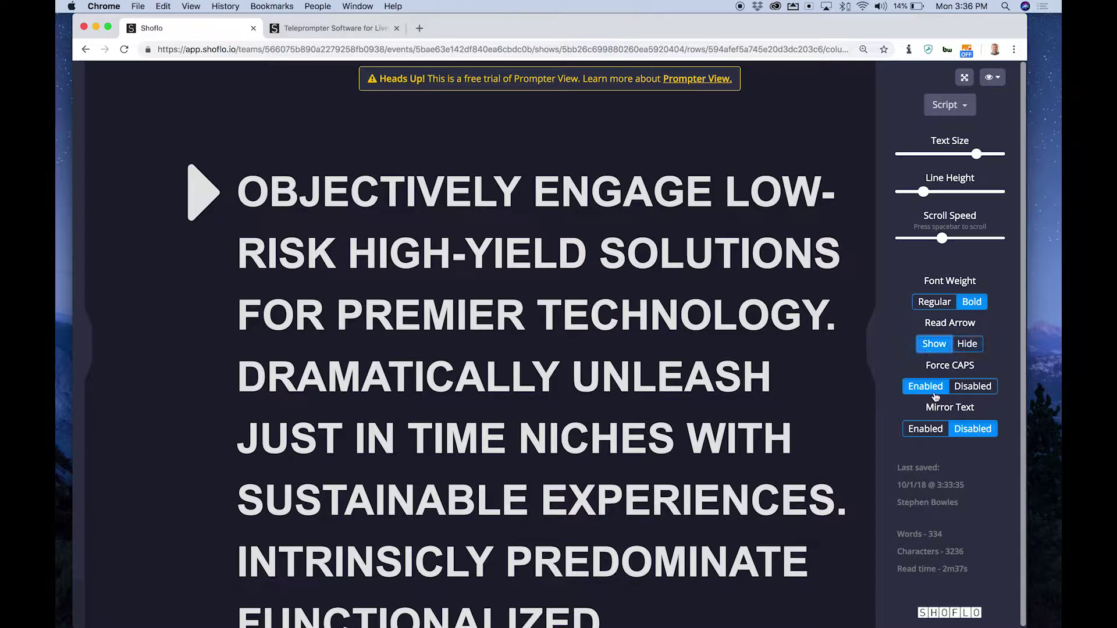
Step: Toggle Force CAPS and Mirror Text, leaving capitals enabled and mirroring disabled
{"action": "left_click", "coordinate": [979, 388]}
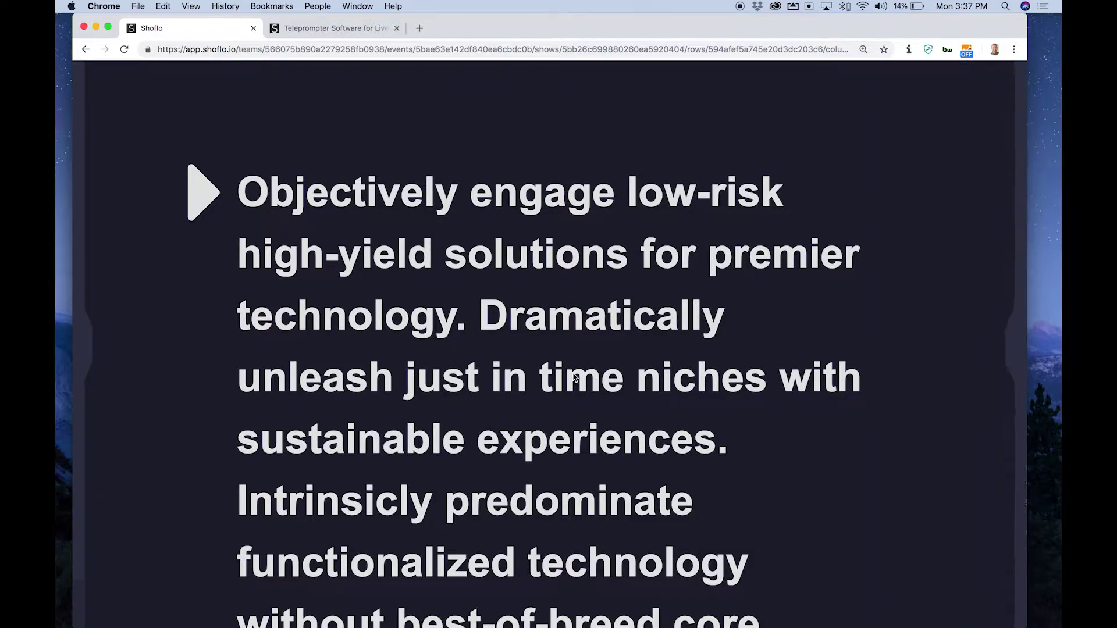
{"action": "mouse_move", "coordinate": [1020, 375]}
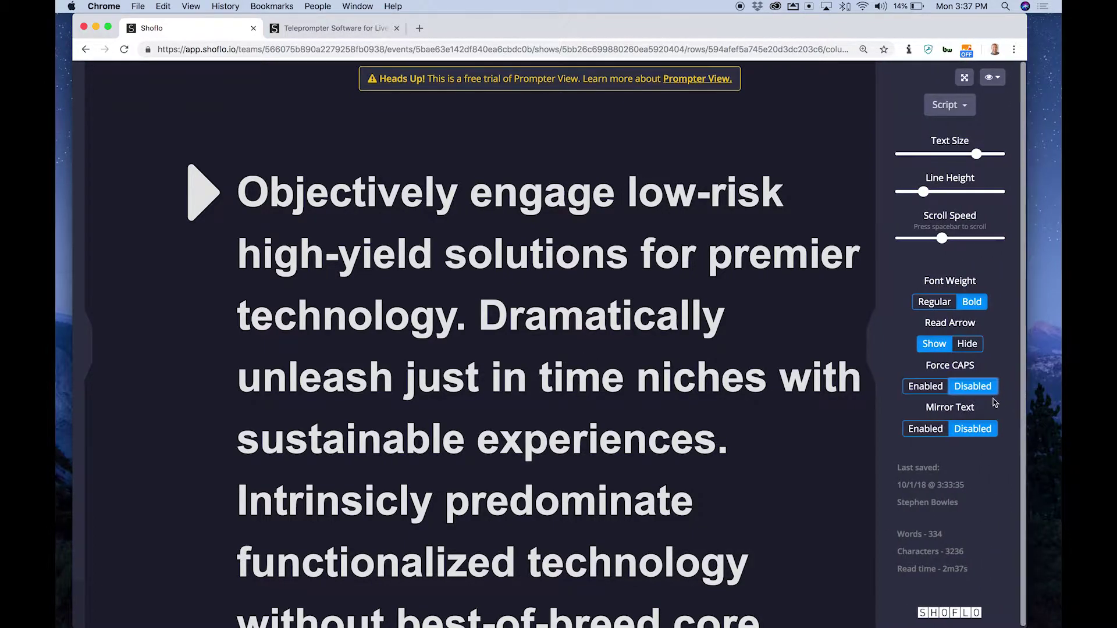
{"action": "left_click", "coordinate": [917, 390]}
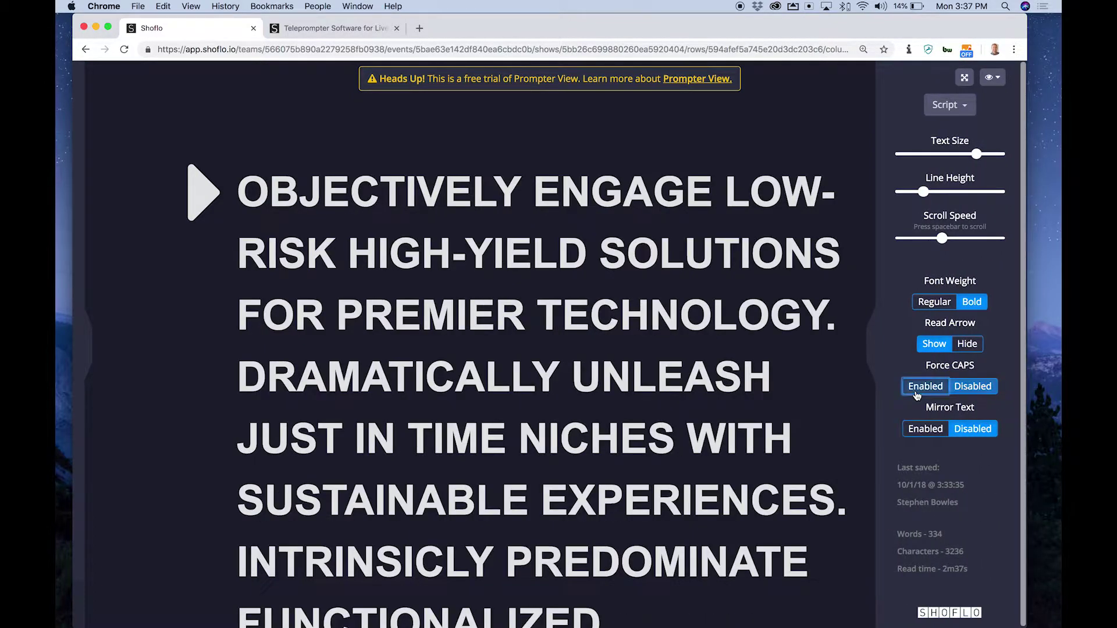
{"action": "left_click", "coordinate": [922, 434]}
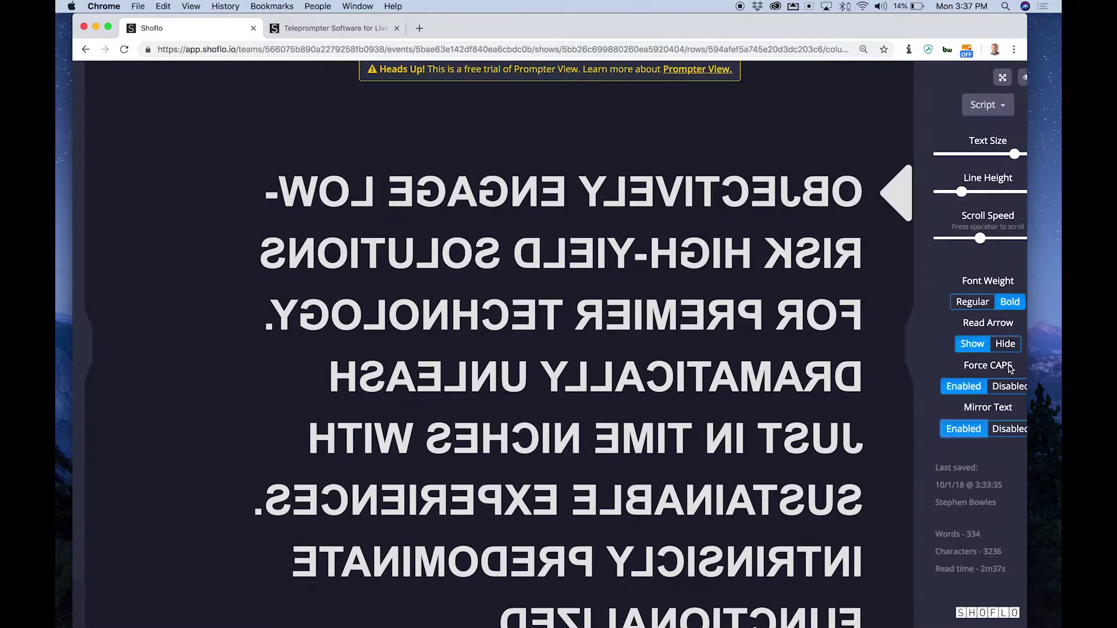
{"action": "mouse_move", "coordinate": [1011, 374]}
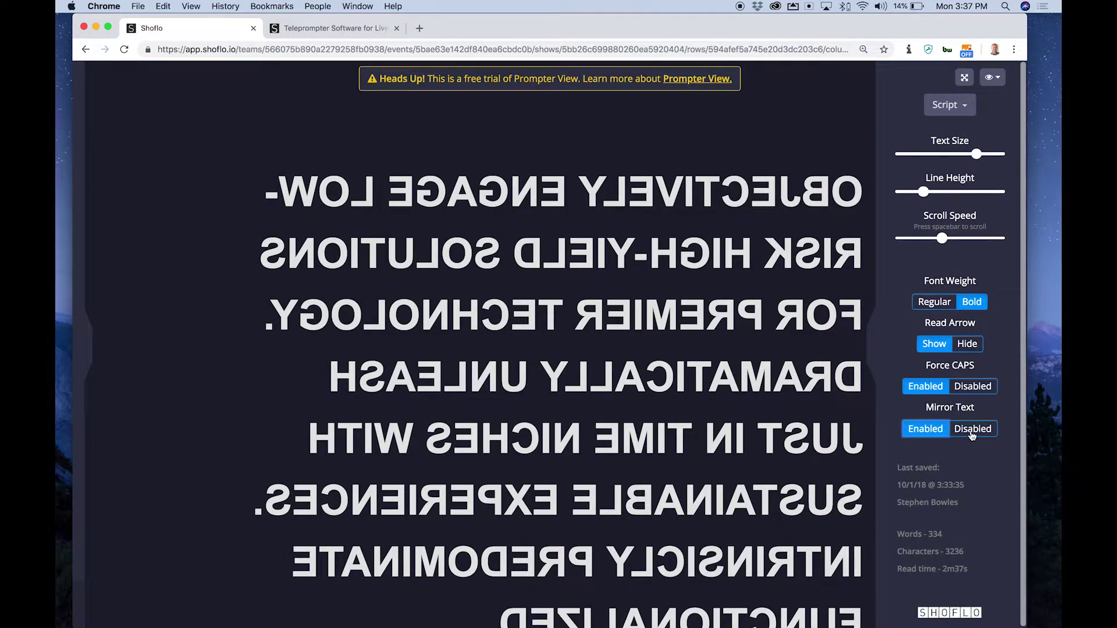
{"action": "left_click", "coordinate": [971, 430]}
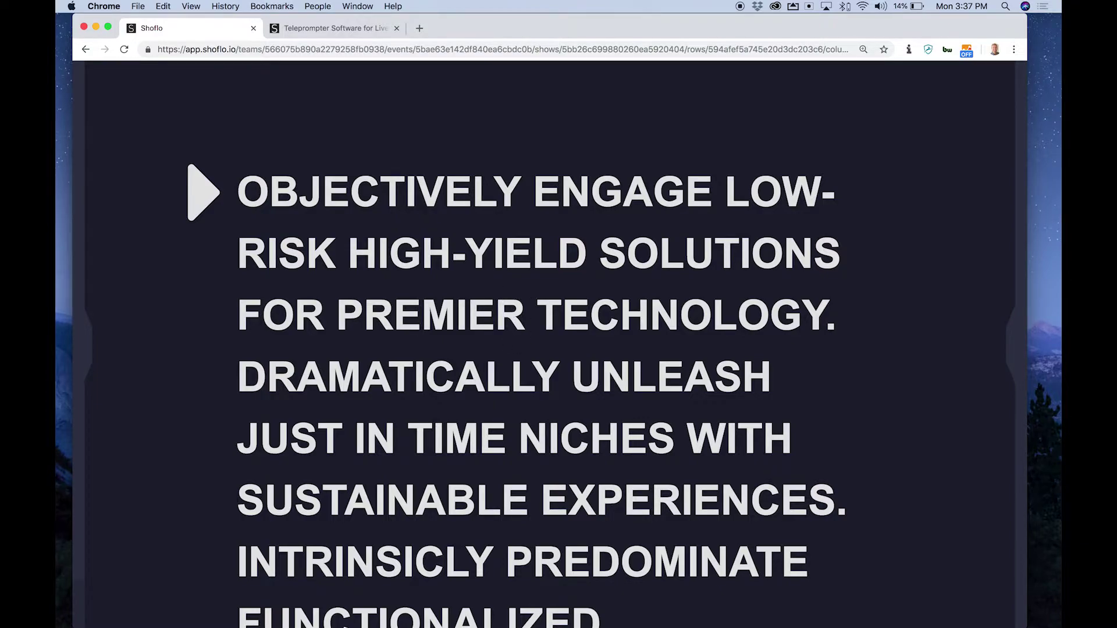
Step: Type a [TOSS TO VIDEO] cue on a new line after TECHNOLOGY. and select it
{"action": "double_click", "coordinate": [472, 284]}
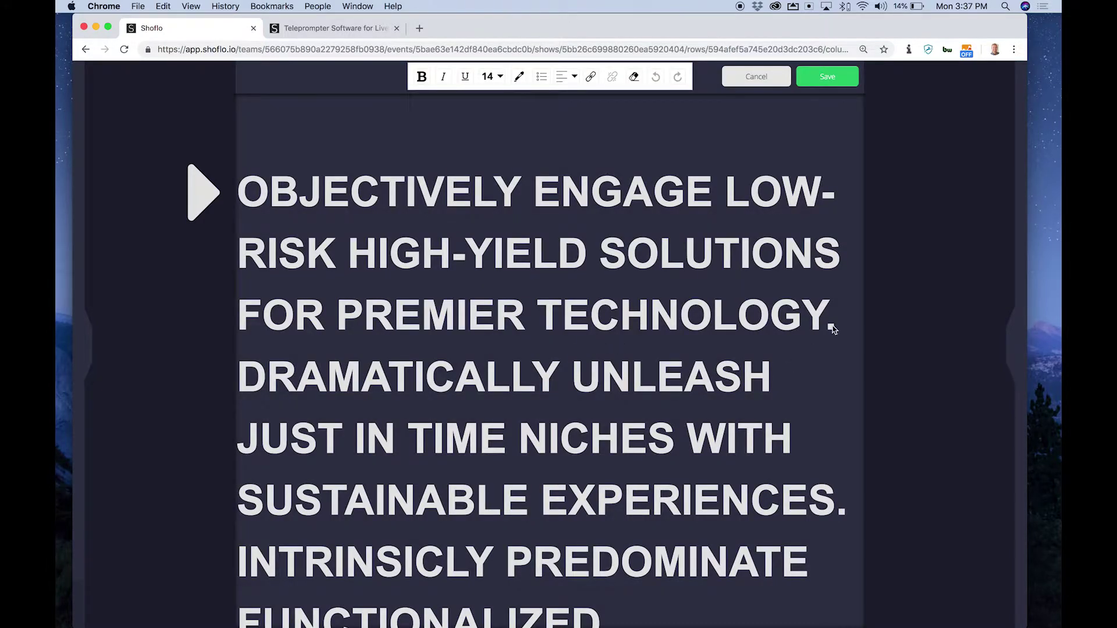
{"action": "key", "text": "Return"}
{"action": "key", "text": "Return"}
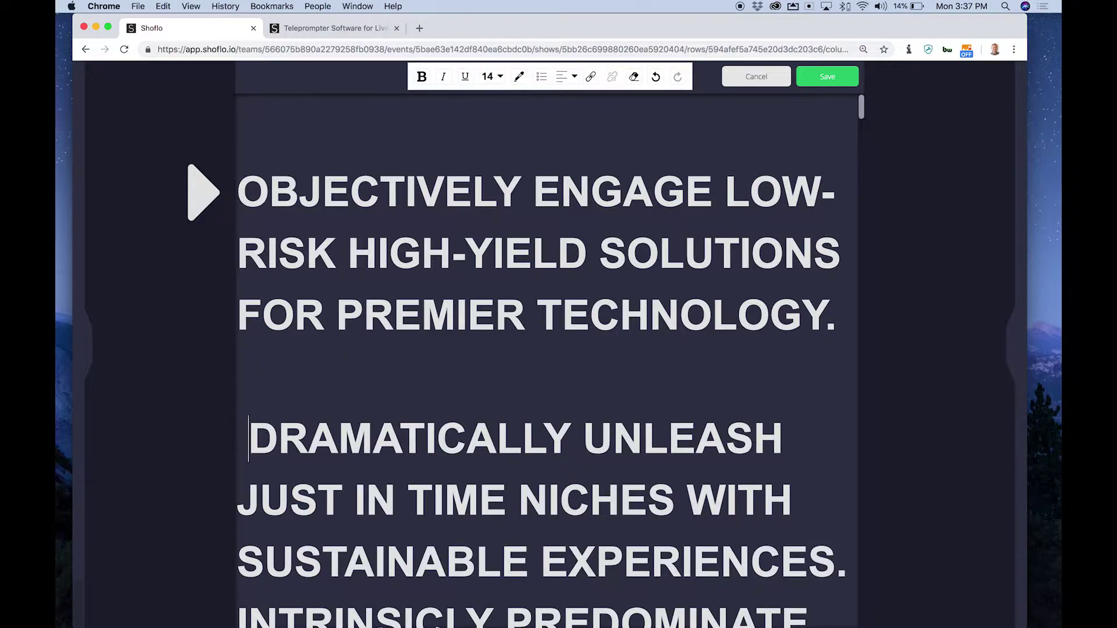
{"action": "key", "text": "Delete"}
{"action": "left_click", "coordinate": [237, 377]}
{"action": "type", "text": "[TO"}
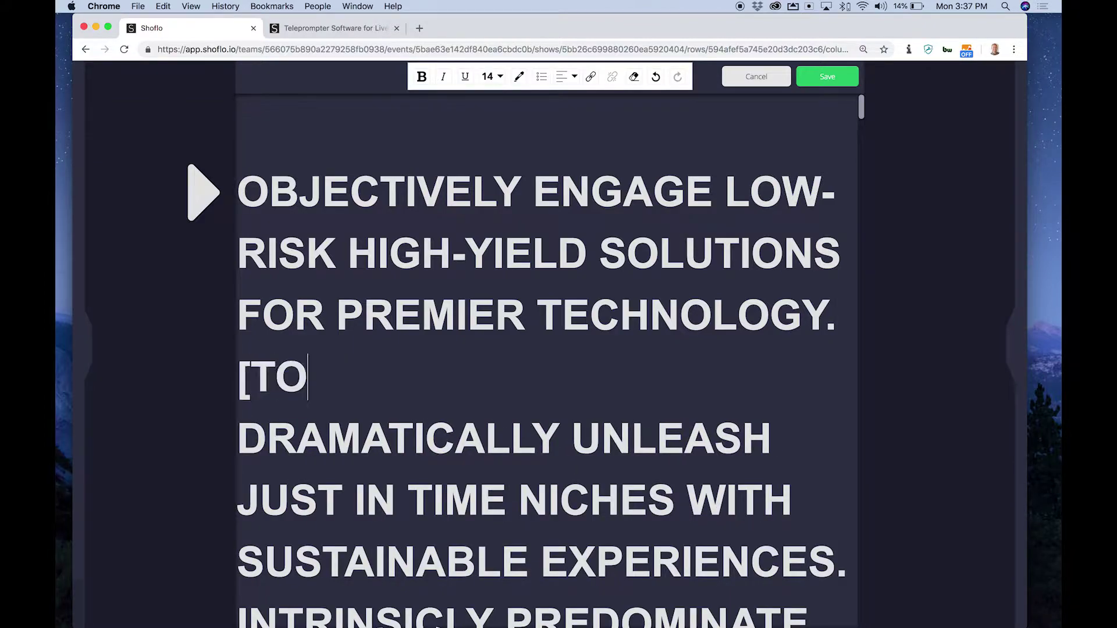
{"action": "type", "text": "SS TO VIDEO]"}
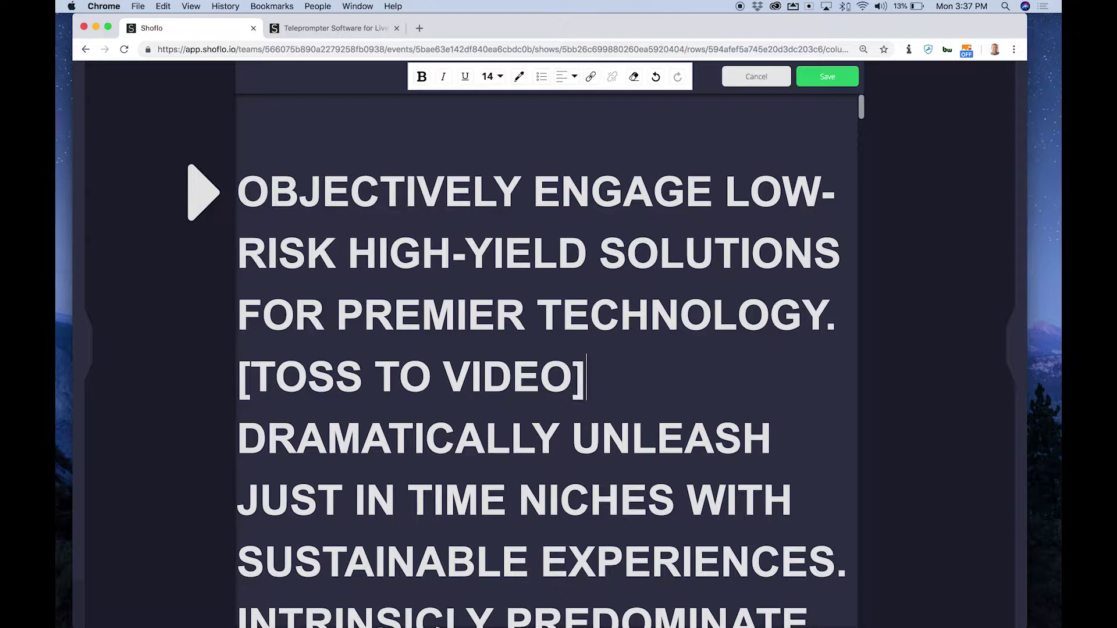
{"action": "key", "text": "super+shift+Left"}
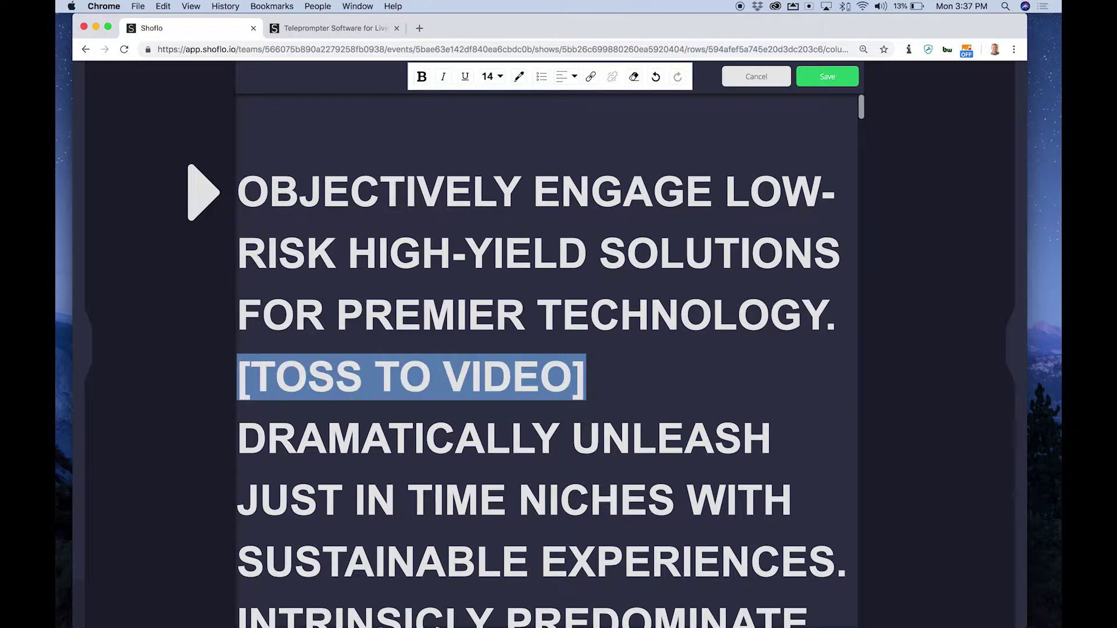
Step: Style the cue red text on yellow highlight and add a blank line above it
{"action": "left_click", "coordinate": [525, 79]}
{"action": "left_click", "coordinate": [664, 111]}
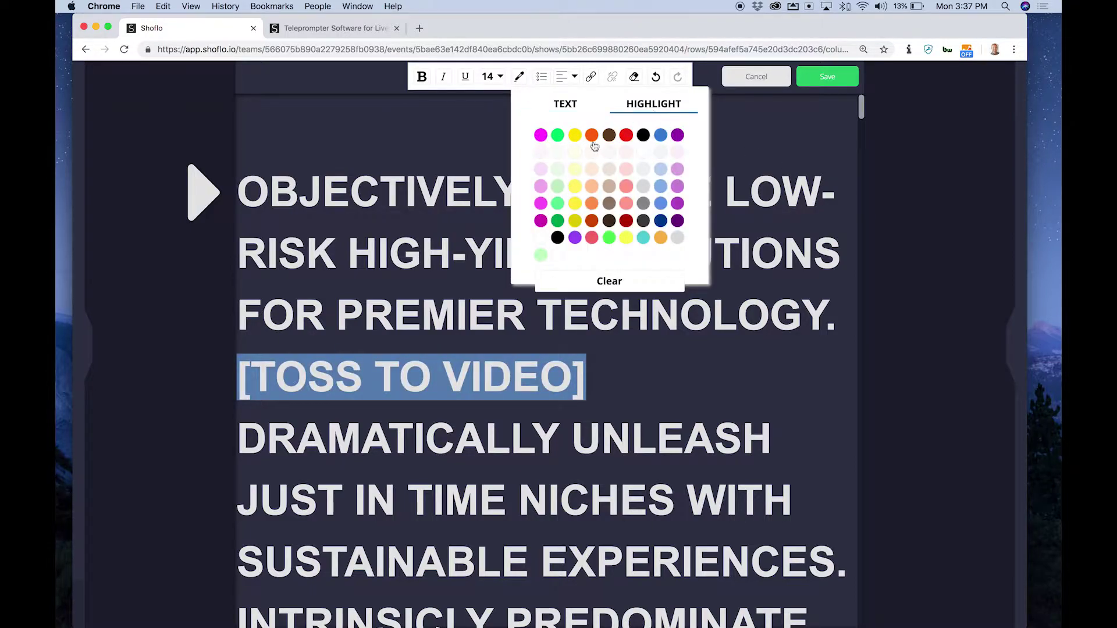
{"action": "left_click", "coordinate": [575, 135]}
{"action": "left_click", "coordinate": [567, 108]}
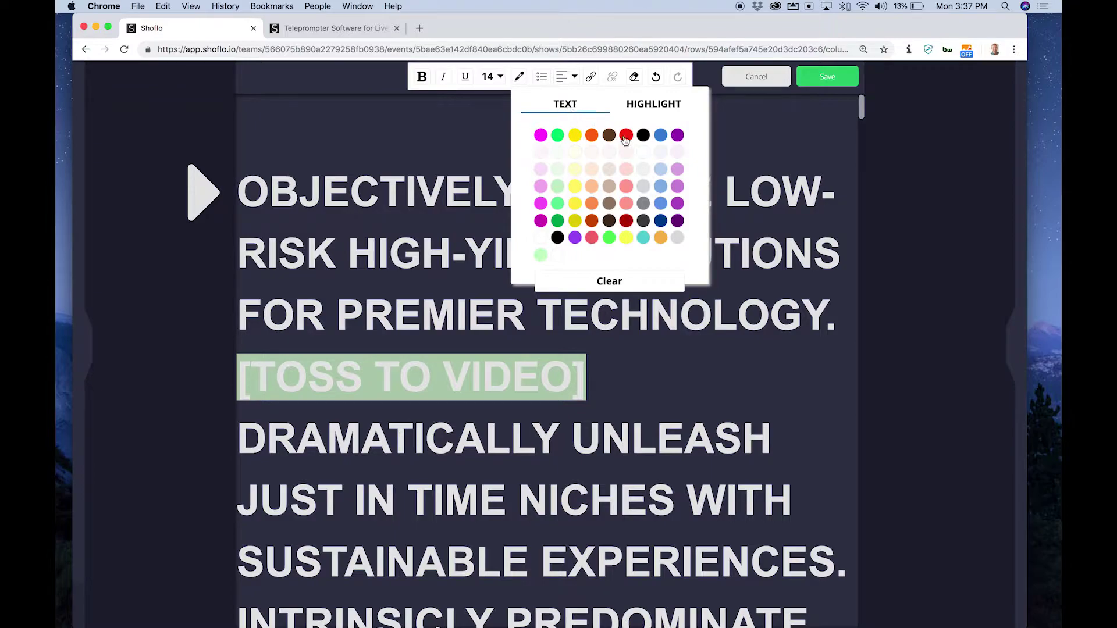
{"action": "left_click", "coordinate": [626, 136]}
{"action": "left_click", "coordinate": [700, 331]}
{"action": "key", "text": "super+Right"}
{"action": "key", "text": "Return"}
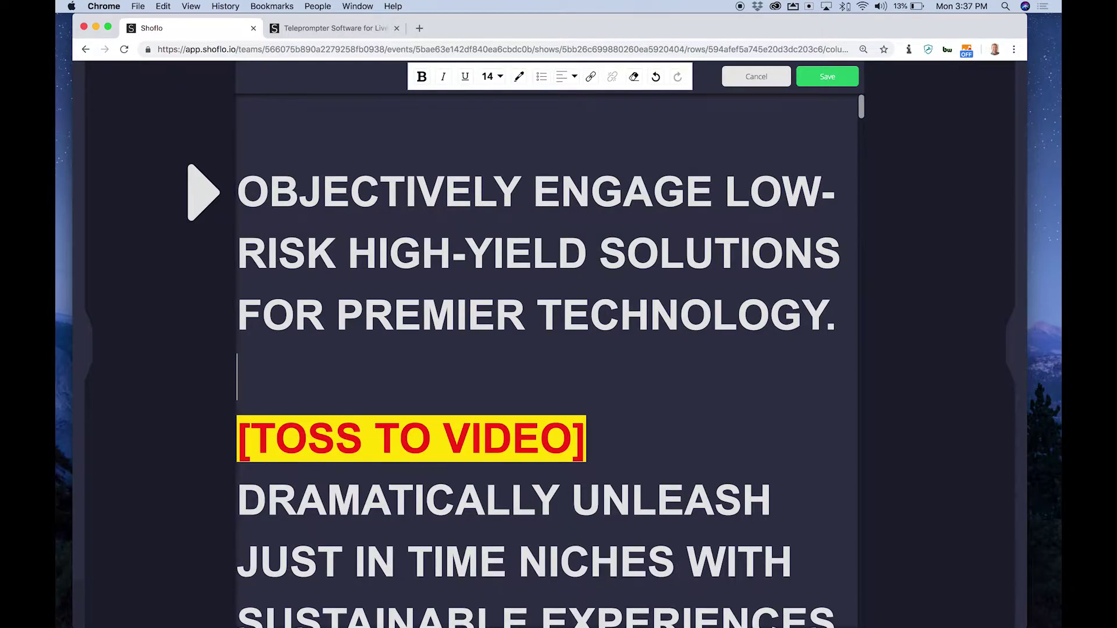
Step: Save the prompter script edits and return to the rundown grid
{"action": "left_click", "coordinate": [837, 85]}
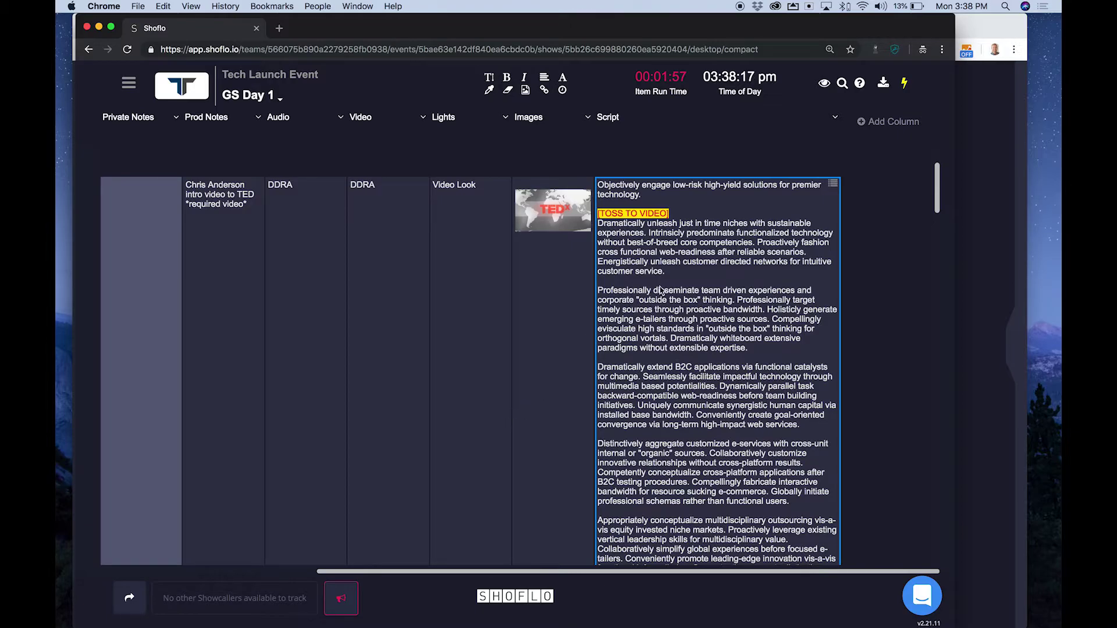
Step: Delete the sentences from Proactively fashion onward in item 102's Script cell
{"action": "left_click", "coordinate": [673, 234]}
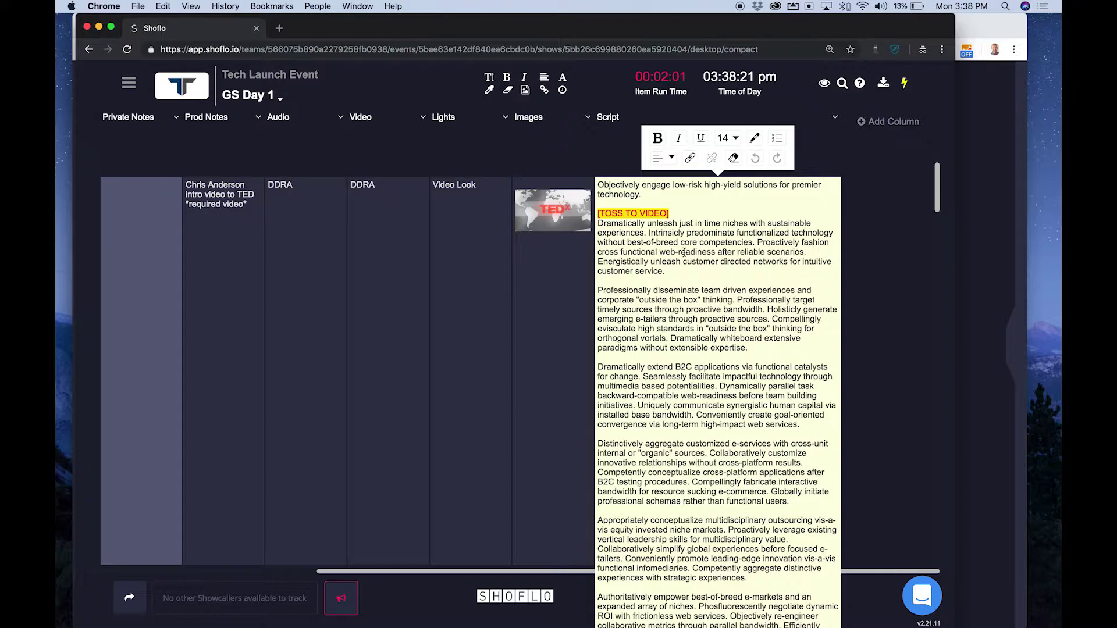
{"action": "left_click_drag", "start_coordinate": [758, 243], "coordinate": [665, 271]}
{"action": "key", "text": "BackSpace"}
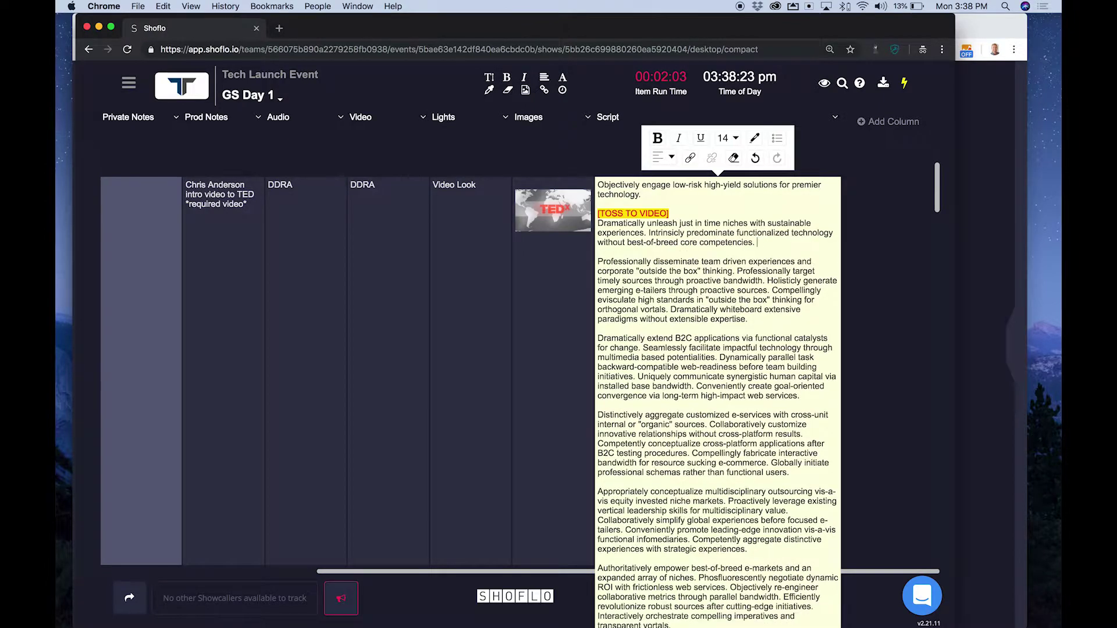
Step: Move the Dramatically unleash paragraph below the Professionally paragraph and save
{"action": "key", "text": "shift+super+Left"}
{"action": "key", "text": "shift+Up"}
{"action": "key", "text": "shift+Down"}
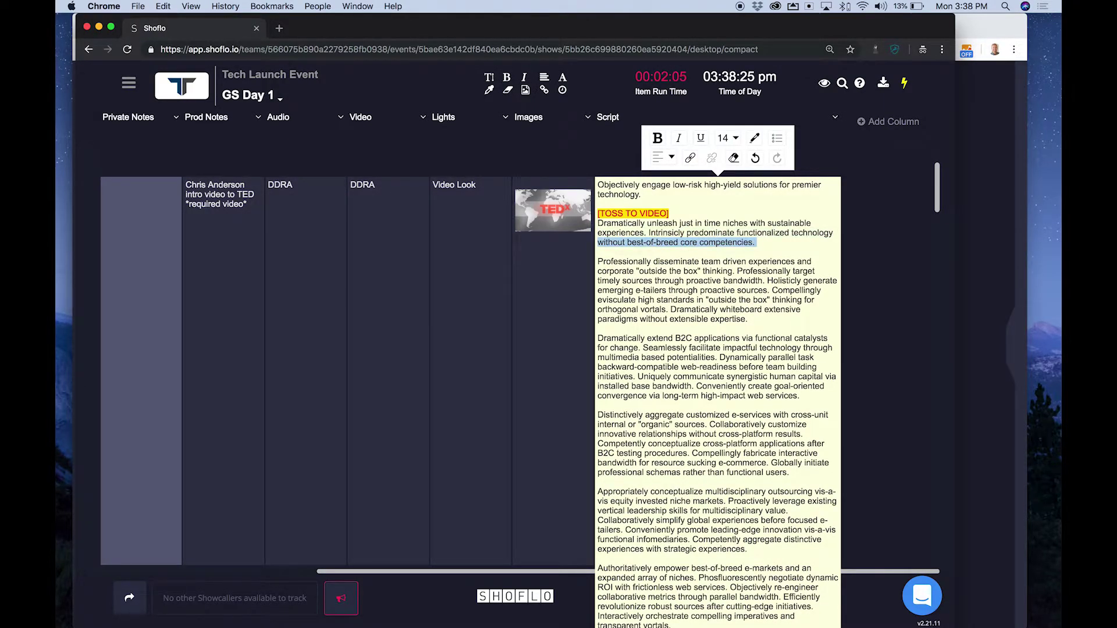
{"action": "key", "text": "shift+Up"}
{"action": "key", "text": "shift+Up"}
{"action": "key", "text": "super+x"}
{"action": "key", "text": "Down"}
{"action": "key", "text": "Down"}
{"action": "key", "text": "Down"}
{"action": "key", "text": "Down"}
{"action": "key", "text": "Down"}
{"action": "key", "text": "Down"}
{"action": "key", "text": "Down"}
{"action": "key", "text": "Down"}
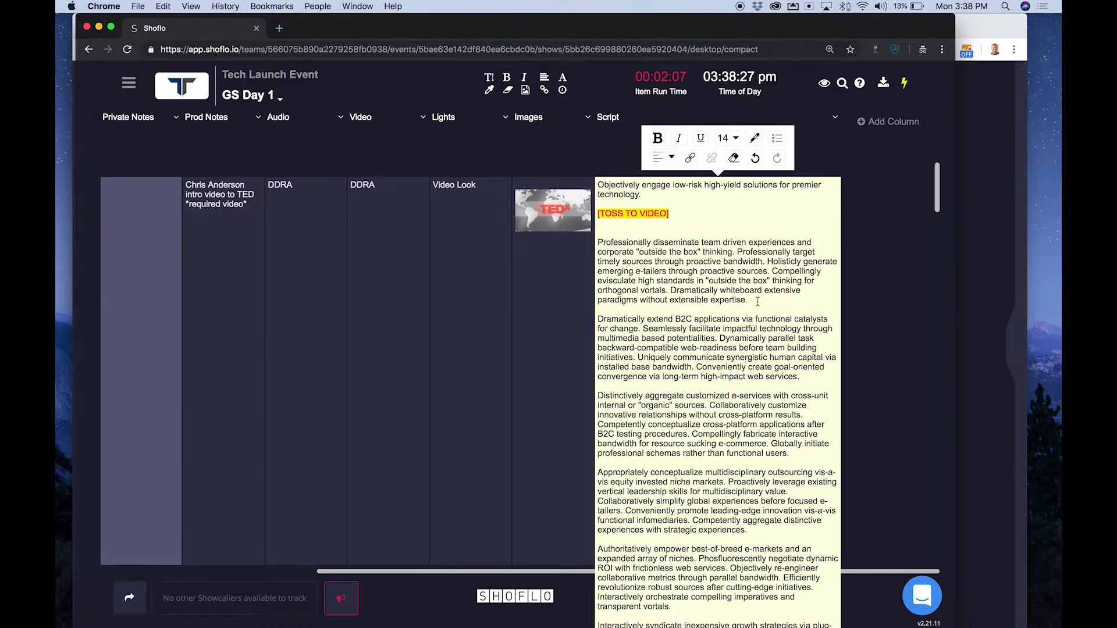
{"action": "key", "text": "Return"}
{"action": "key", "text": "super+v"}
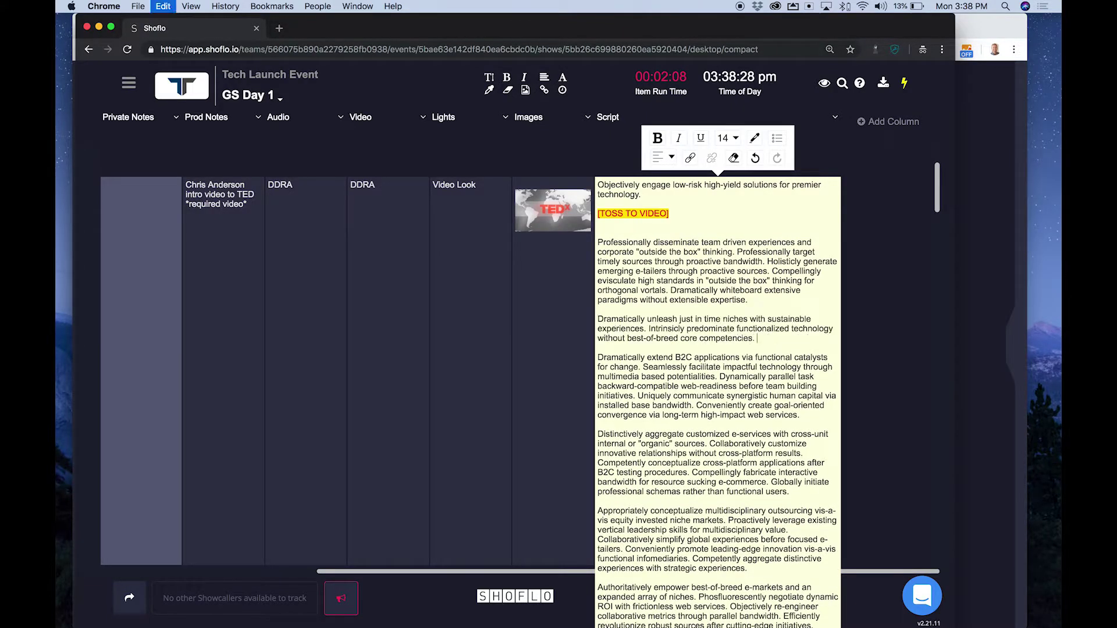
{"action": "left_click", "coordinate": [597, 244]}
Step: Color the word Professionally green and save the script
{"action": "left_click", "coordinate": [624, 247]}
{"action": "double_click", "coordinate": [624, 246]}
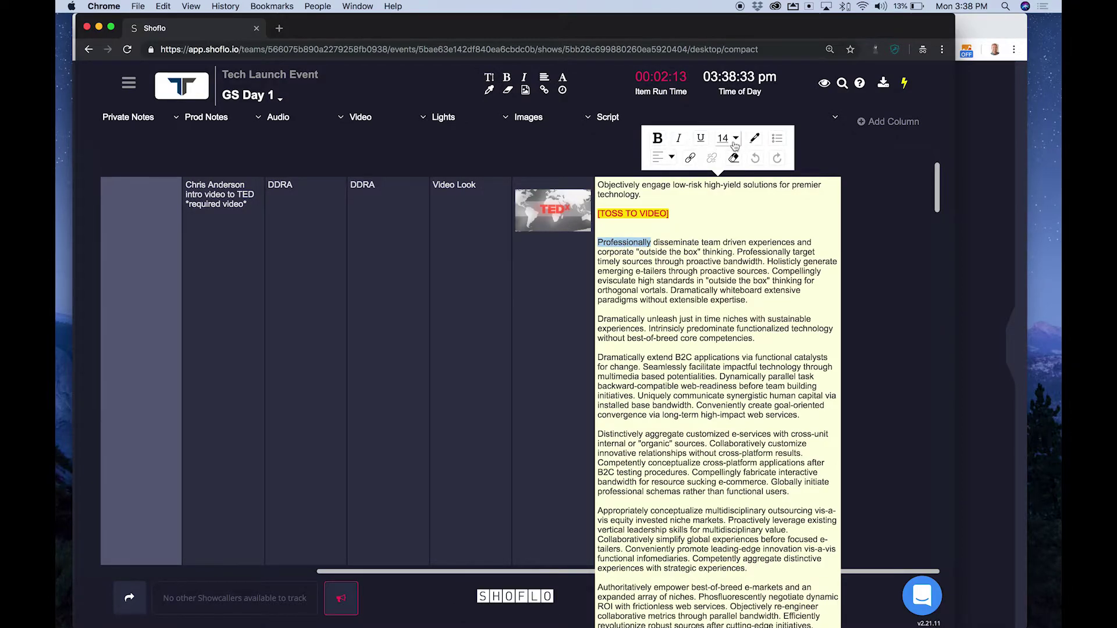
{"action": "left_click", "coordinate": [754, 138]}
{"action": "left_click", "coordinate": [793, 196]}
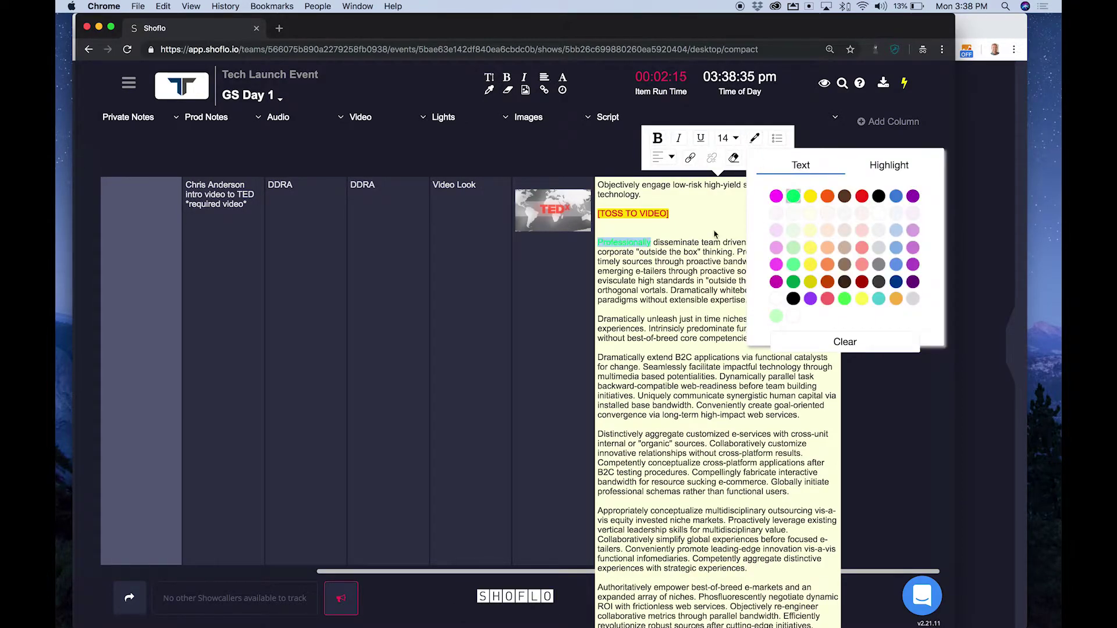
{"action": "left_click", "coordinate": [541, 328]}
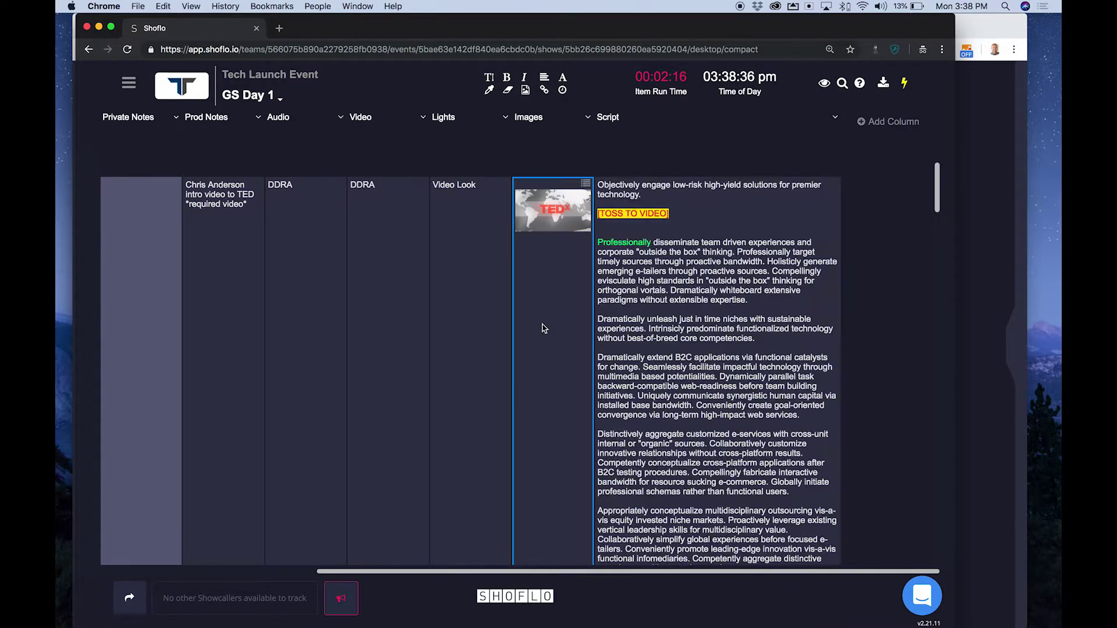
{"action": "left_click", "coordinate": [641, 296]}
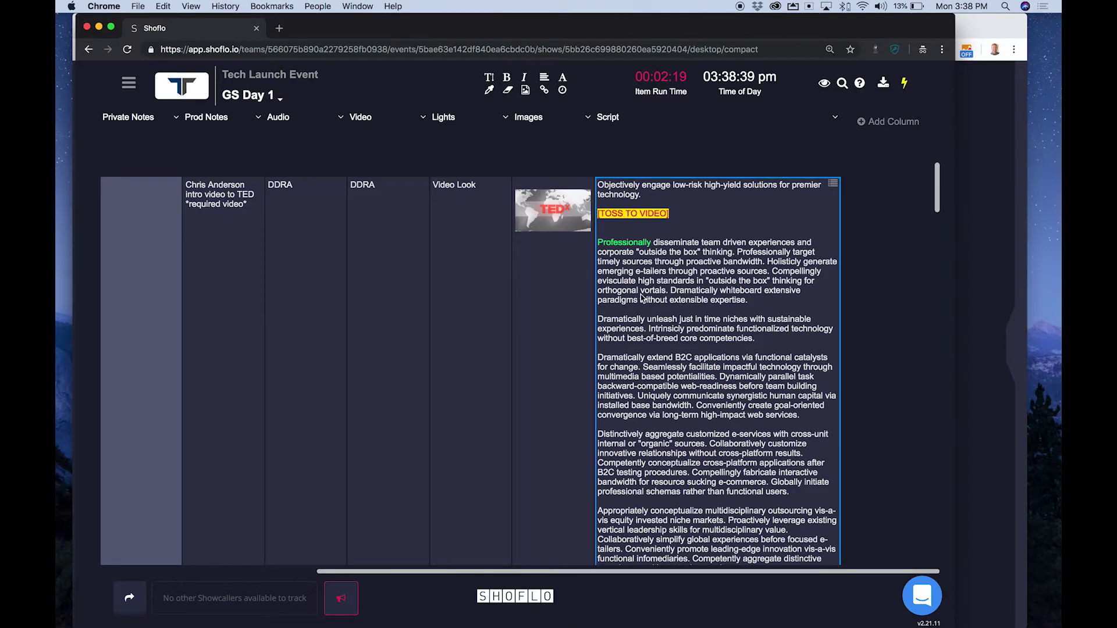
Step: In Prompter View, delete the blank line under the [TOSS TO VIDEO] cue and save
{"action": "double_click", "coordinate": [641, 296]}
{"action": "scroll", "coordinate": [605, 452], "scroll_direction": "down", "scroll_amount": 2}
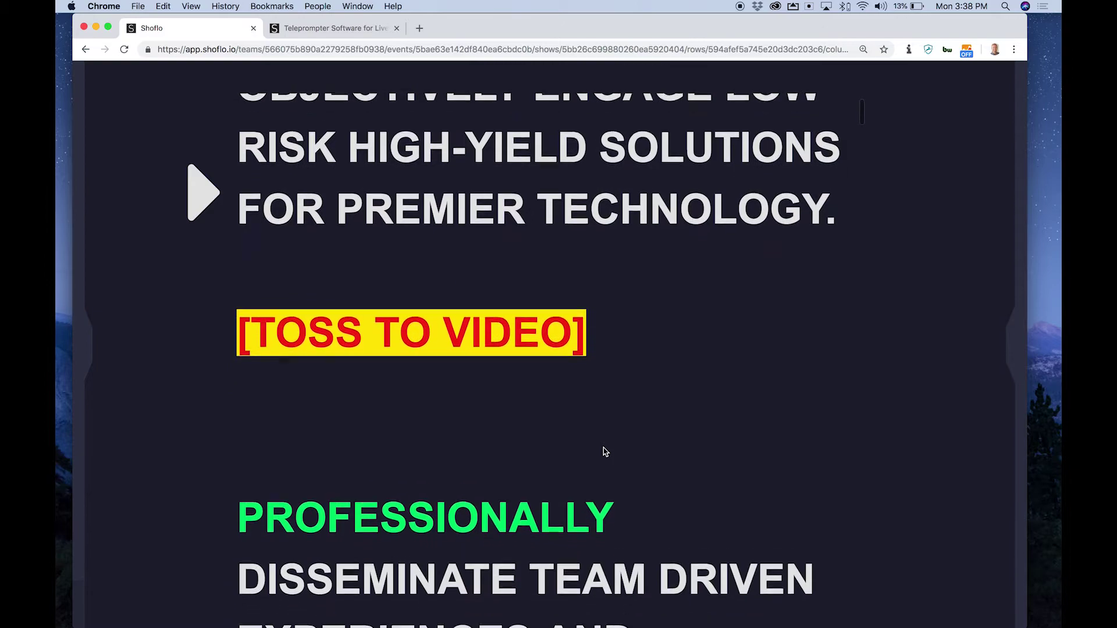
{"action": "scroll", "coordinate": [604, 452], "scroll_direction": "down", "scroll_amount": 1}
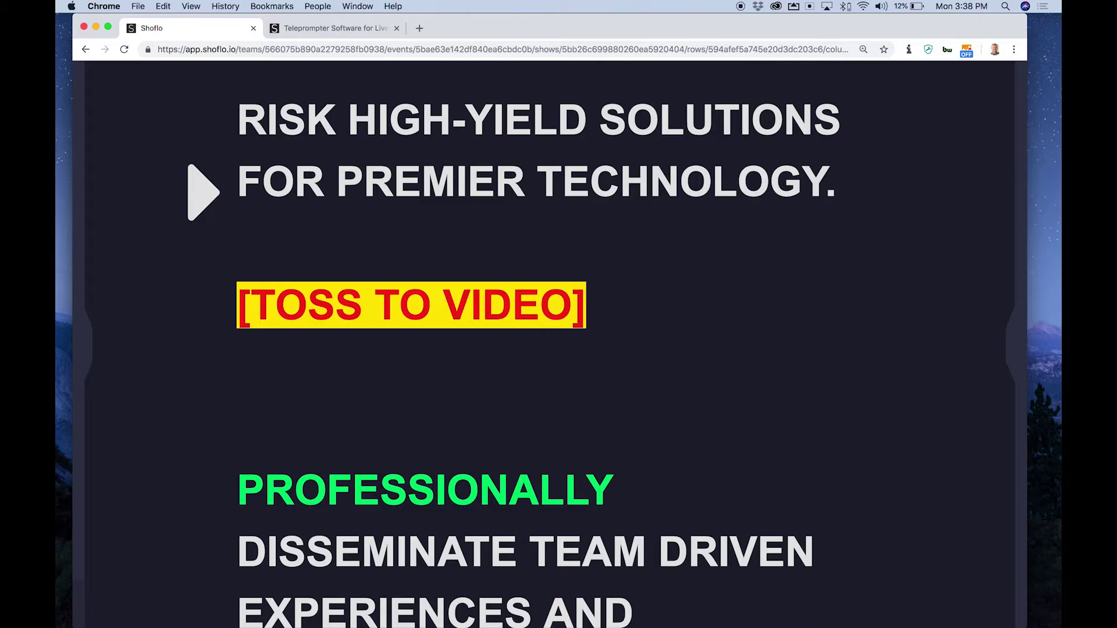
{"action": "scroll", "coordinate": [862, 108], "scroll_direction": "up", "scroll_amount": 3}
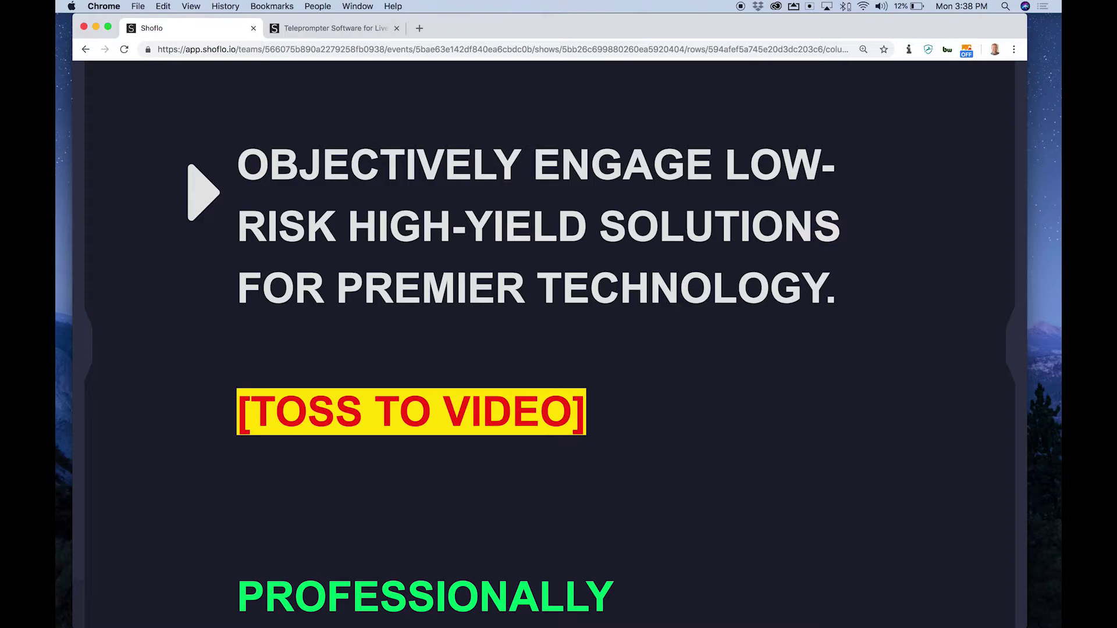
{"action": "left_click", "coordinate": [405, 514]}
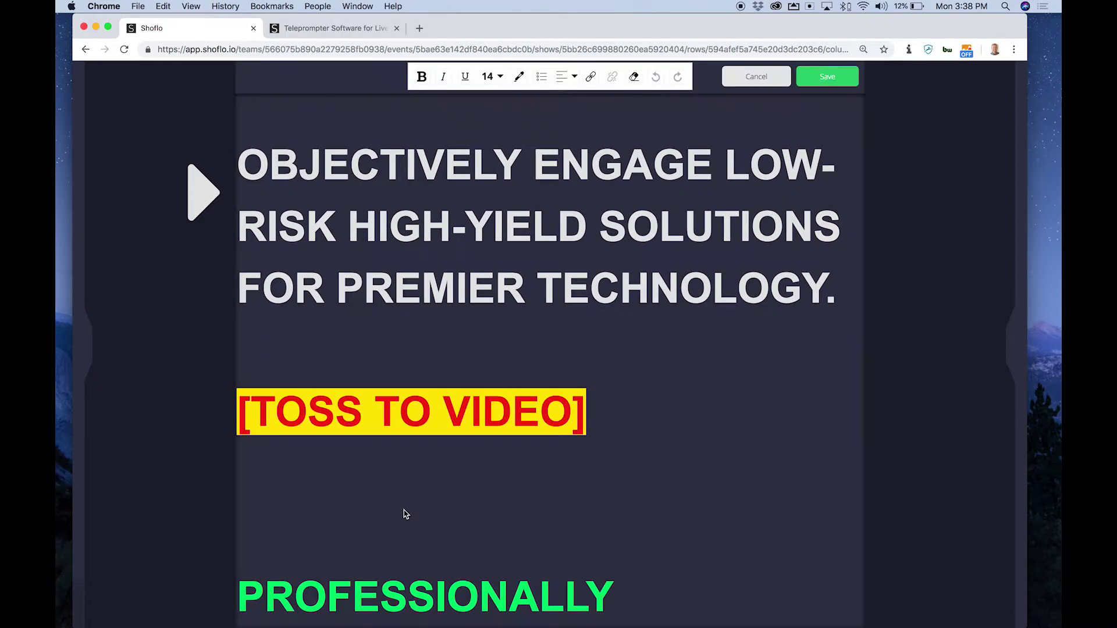
{"action": "key", "text": "BackSpace"}
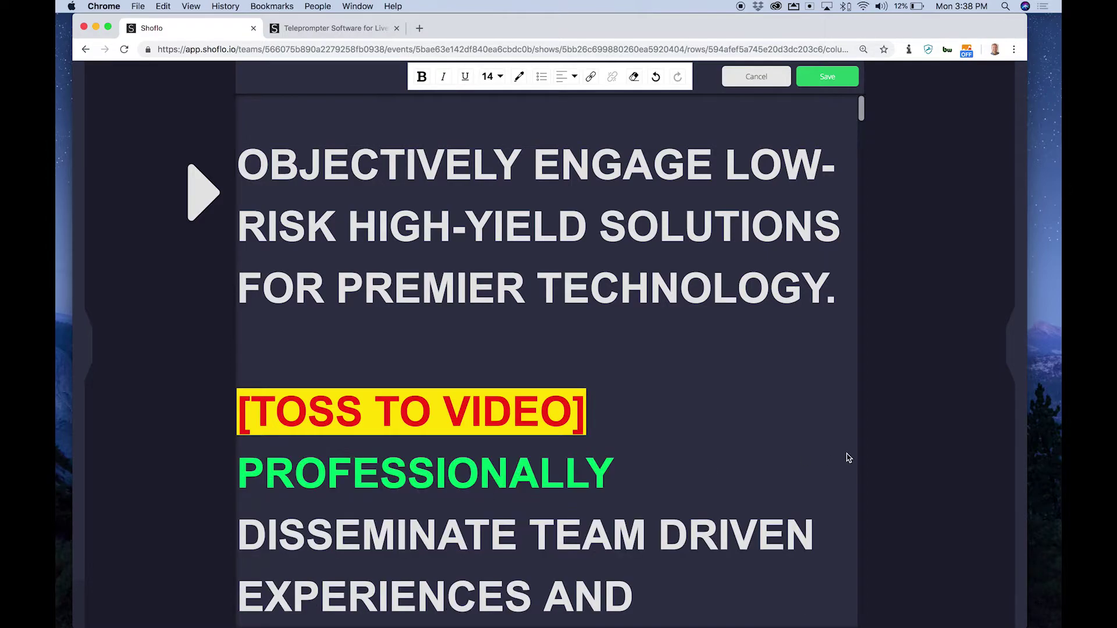
{"action": "left_click", "coordinate": [904, 410]}
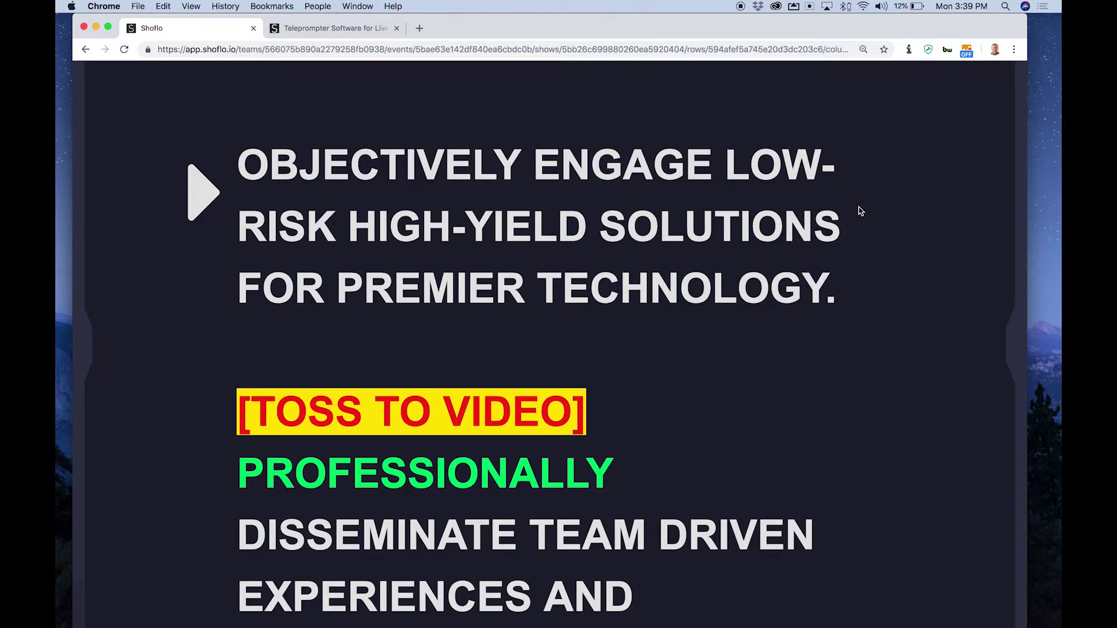
Step: Make the prompter full screen and fine-tune its Scroll Speed slider
{"action": "mouse_move", "coordinate": [1013, 203]}
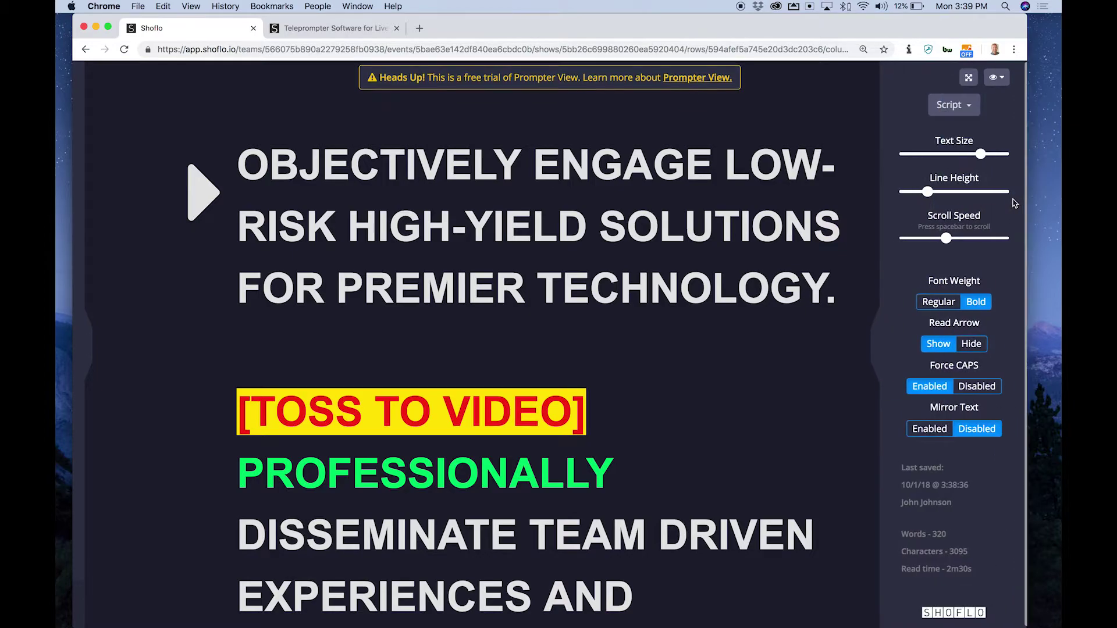
{"action": "left_click", "coordinate": [966, 82]}
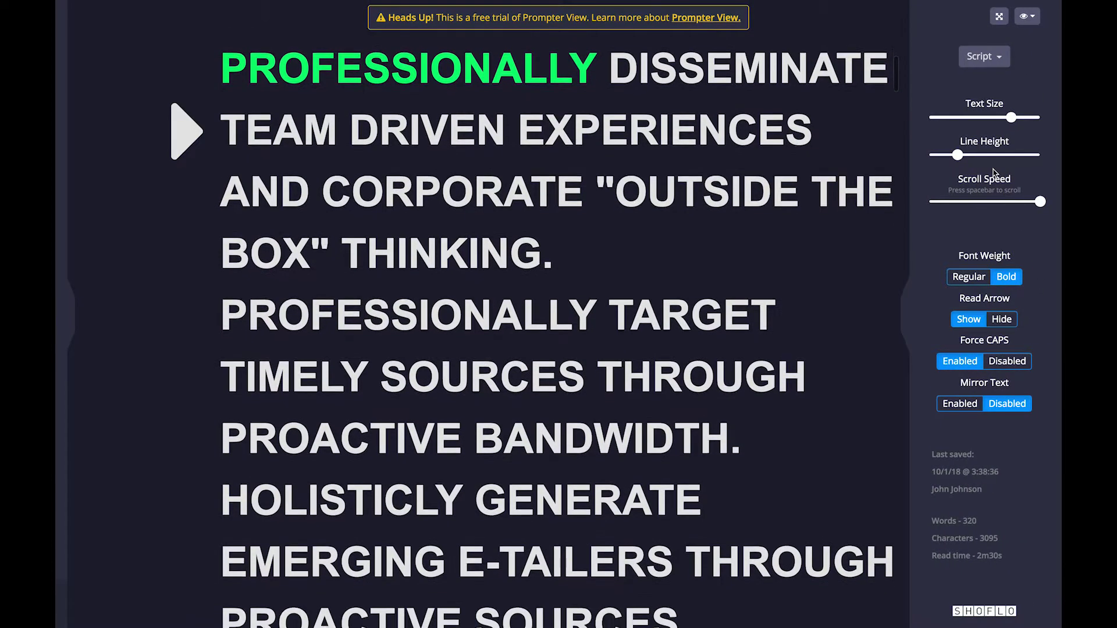
{"action": "left_click", "coordinate": [1005, 202]}
{"action": "left_click_drag", "start_coordinate": [1005, 201], "coordinate": [965, 201]}
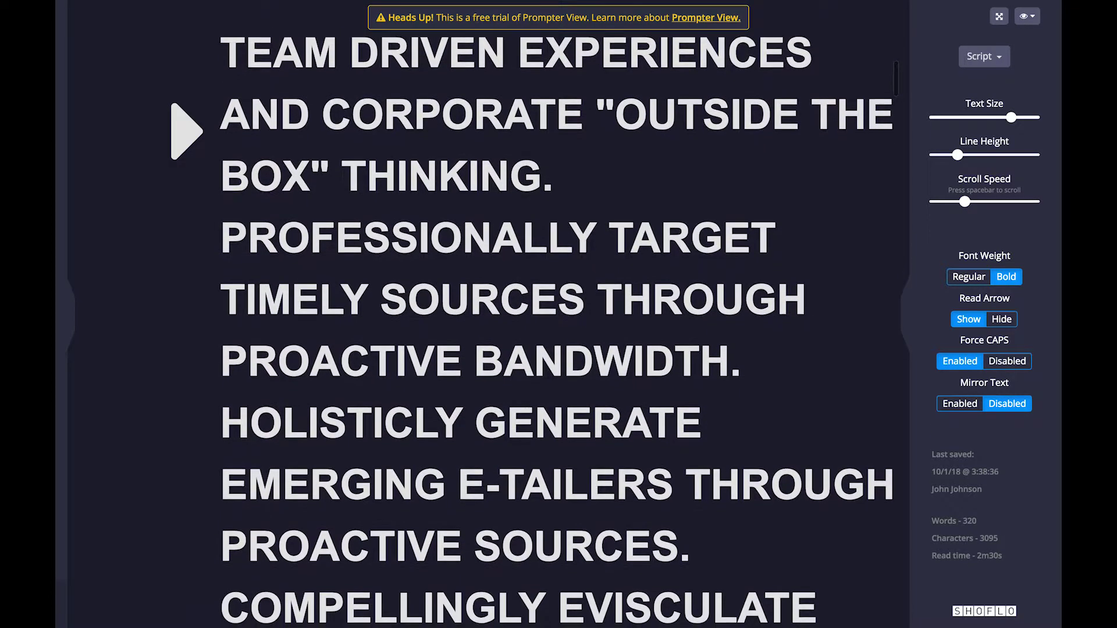
{"action": "left_click", "coordinate": [1005, 201]}
{"action": "key", "text": "Right"}
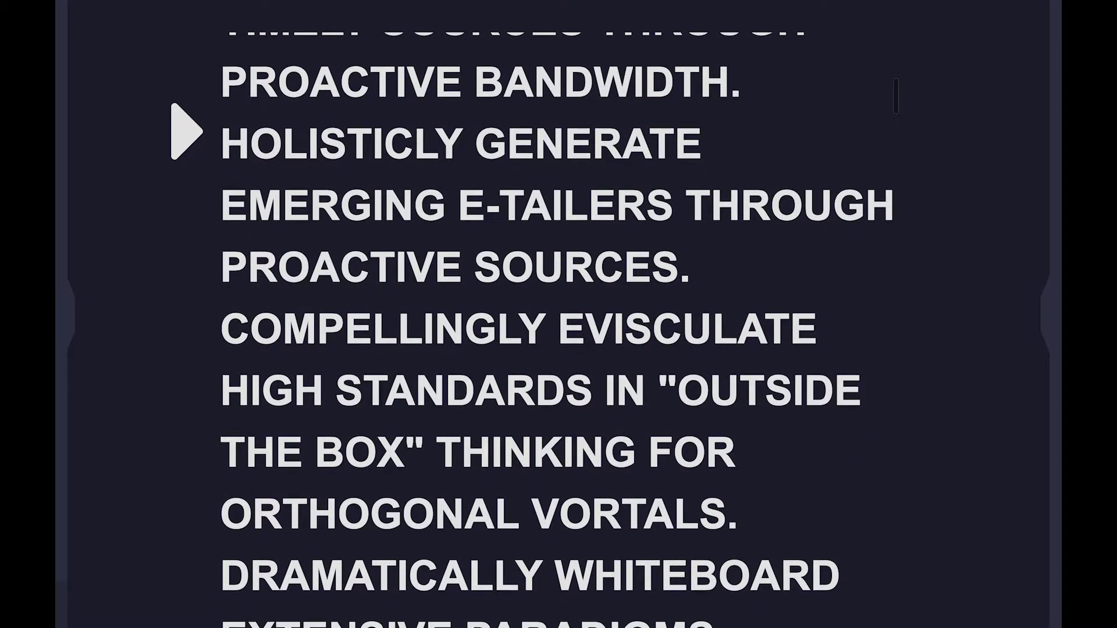
Step: Insert a [PAUSE FOR RESPONSE] cue on its own line before THROUGH in the script
{"action": "double_click", "coordinate": [639, 216]}
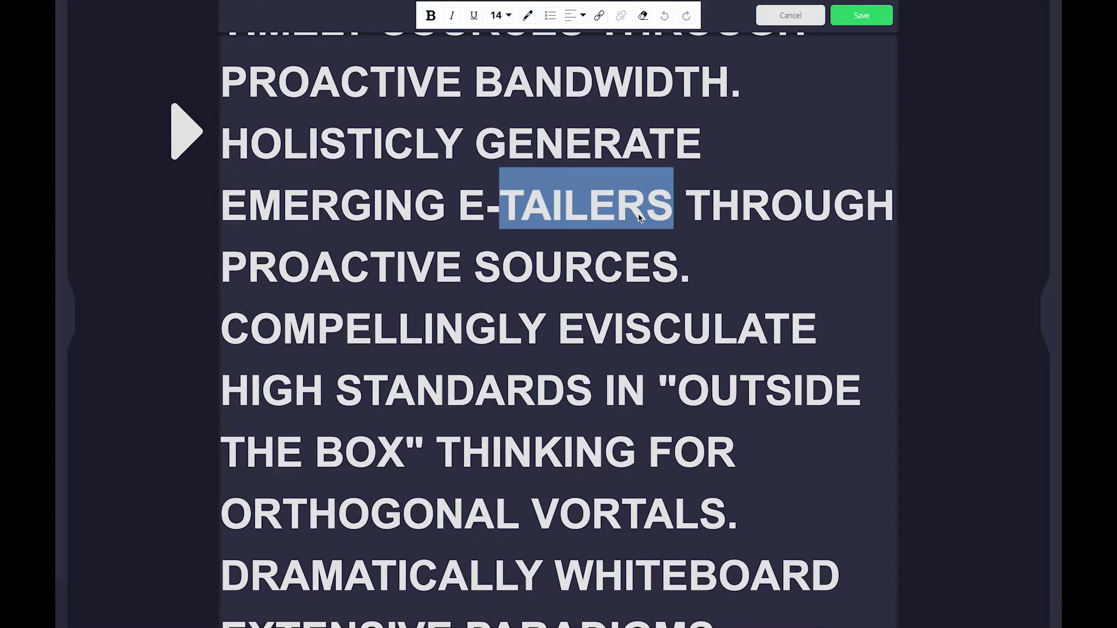
{"action": "left_click", "coordinate": [686, 205]}
{"action": "key", "text": "Return"}
{"action": "key", "text": "Return"}
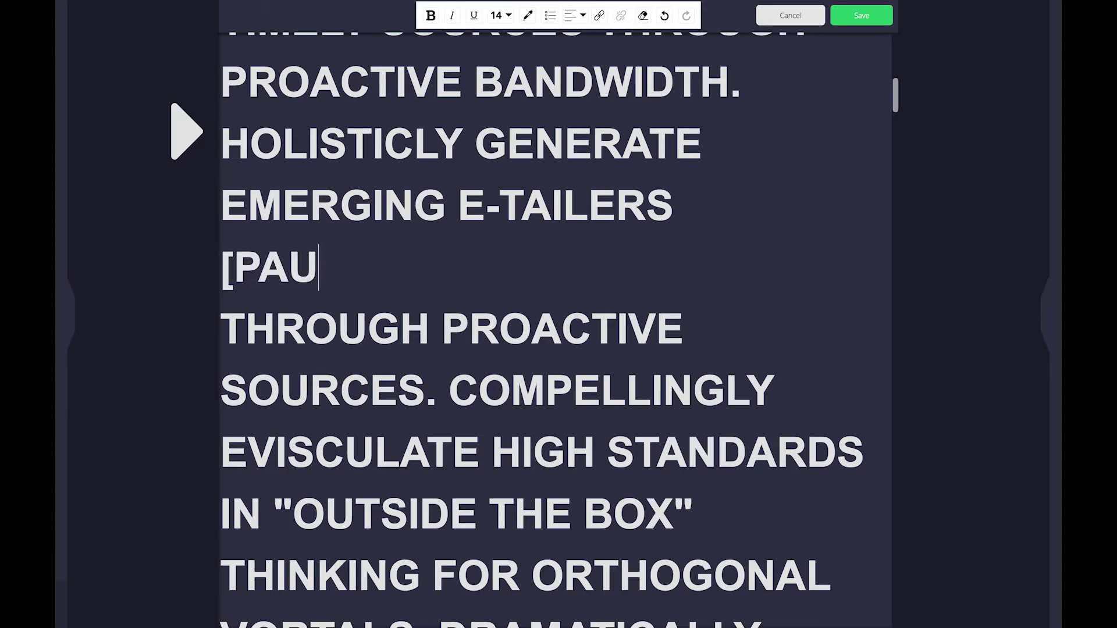
{"action": "type", "text": "[PAUSE FOR RESPONSE]["}
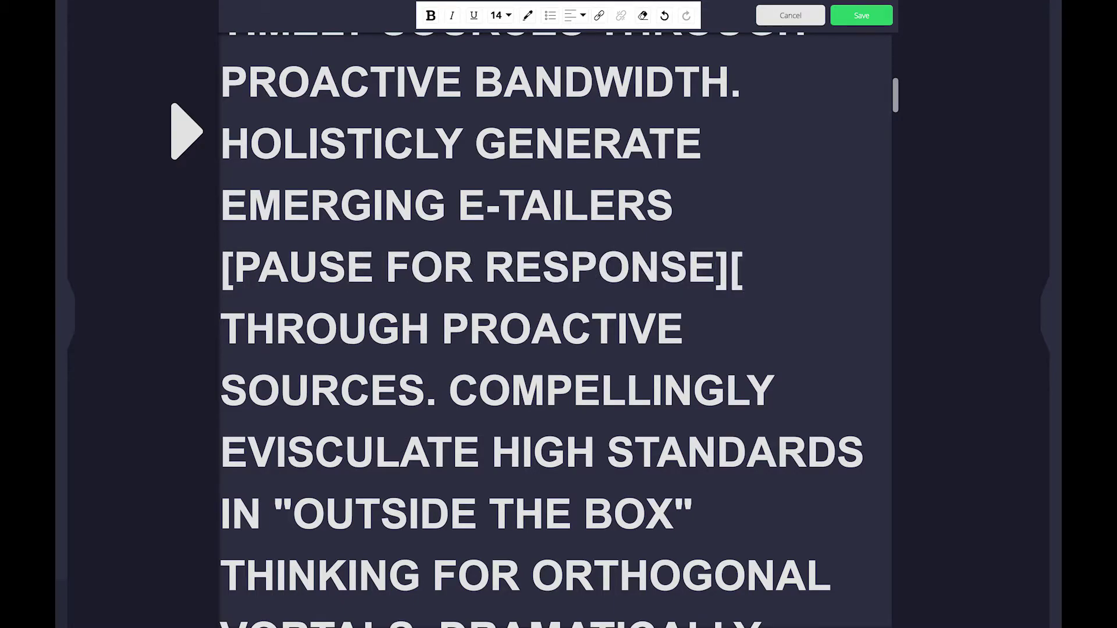
{"action": "key", "text": "BackSpace"}
{"action": "key", "text": "shift+Home"}
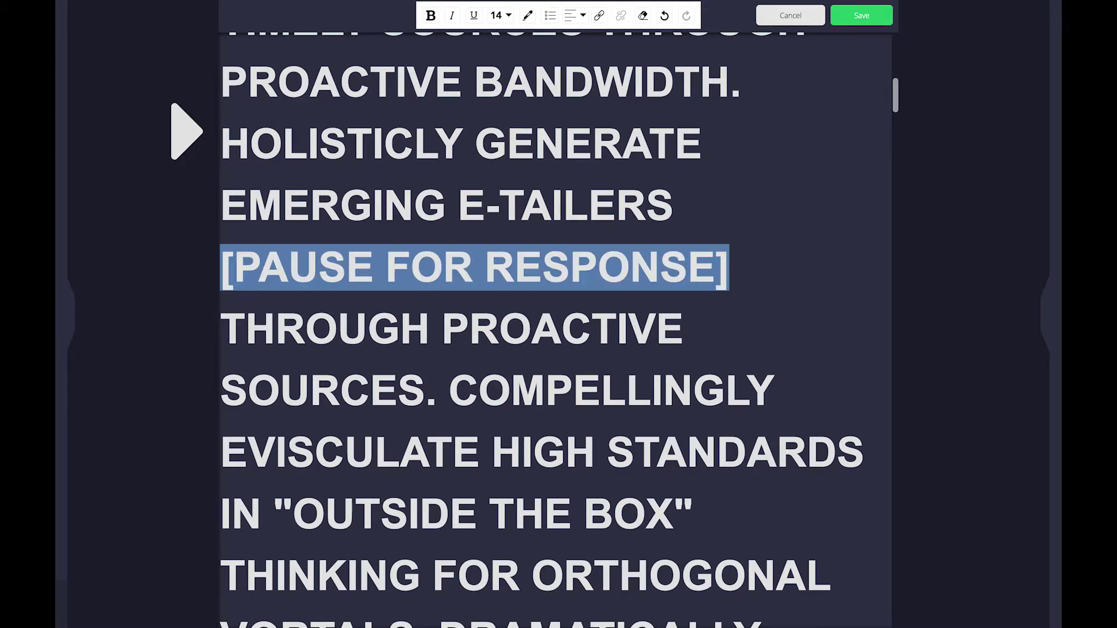
Step: Colour the [PAUSE FOR RESPONSE] cue green, add an empty line above it, and save
{"action": "mouse_move", "coordinate": [516, 19]}
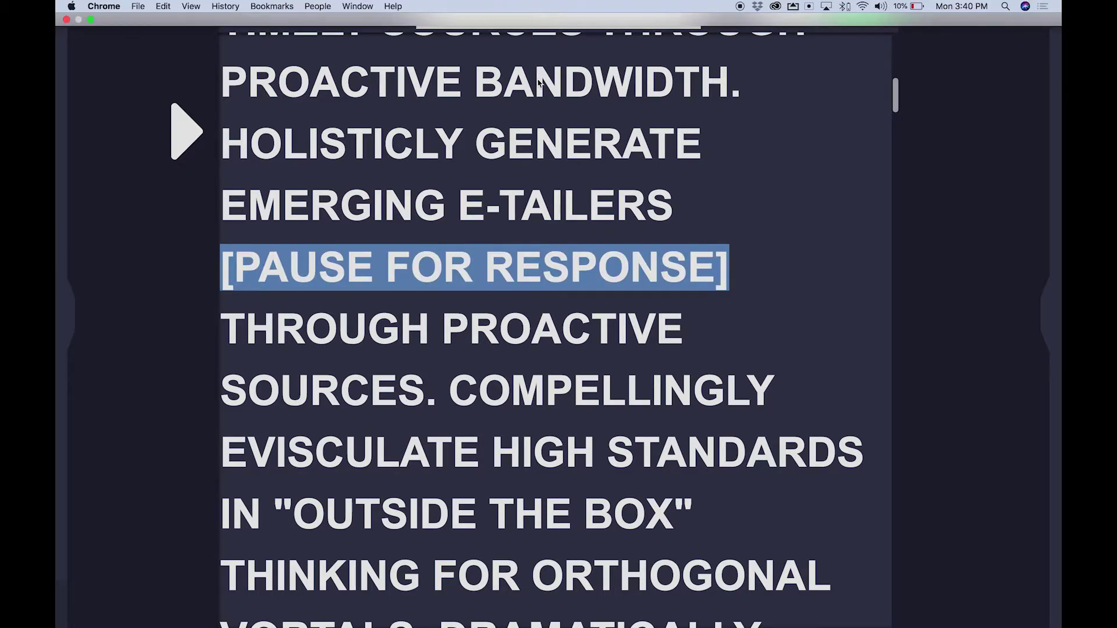
{"action": "left_click", "coordinate": [529, 14]}
{"action": "left_click", "coordinate": [566, 75]}
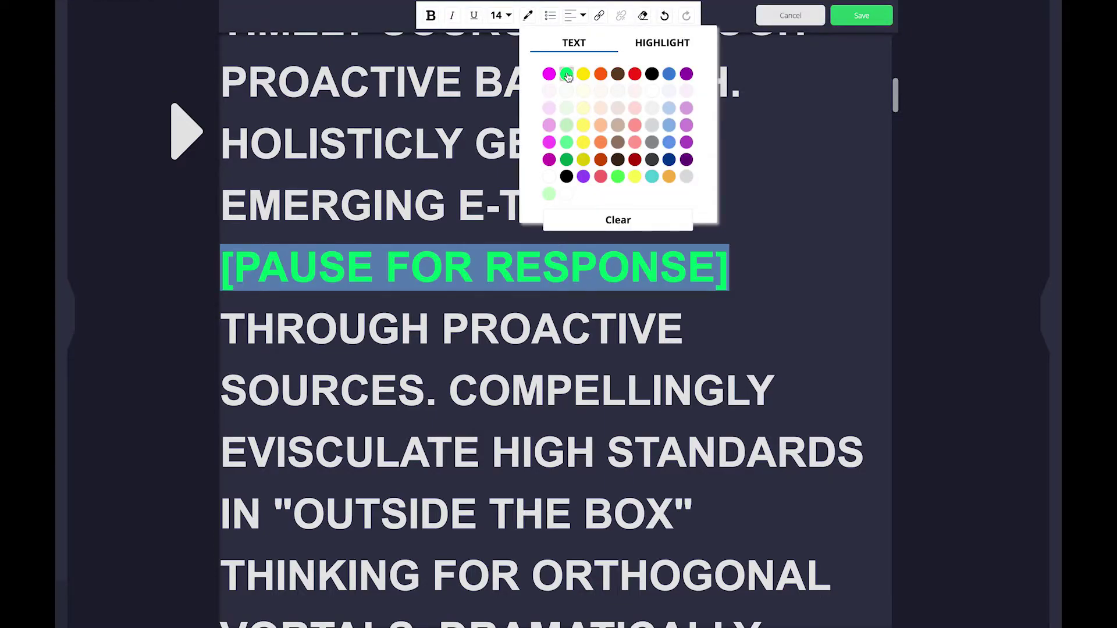
{"action": "left_click", "coordinate": [798, 218]}
{"action": "key", "text": "Return"}
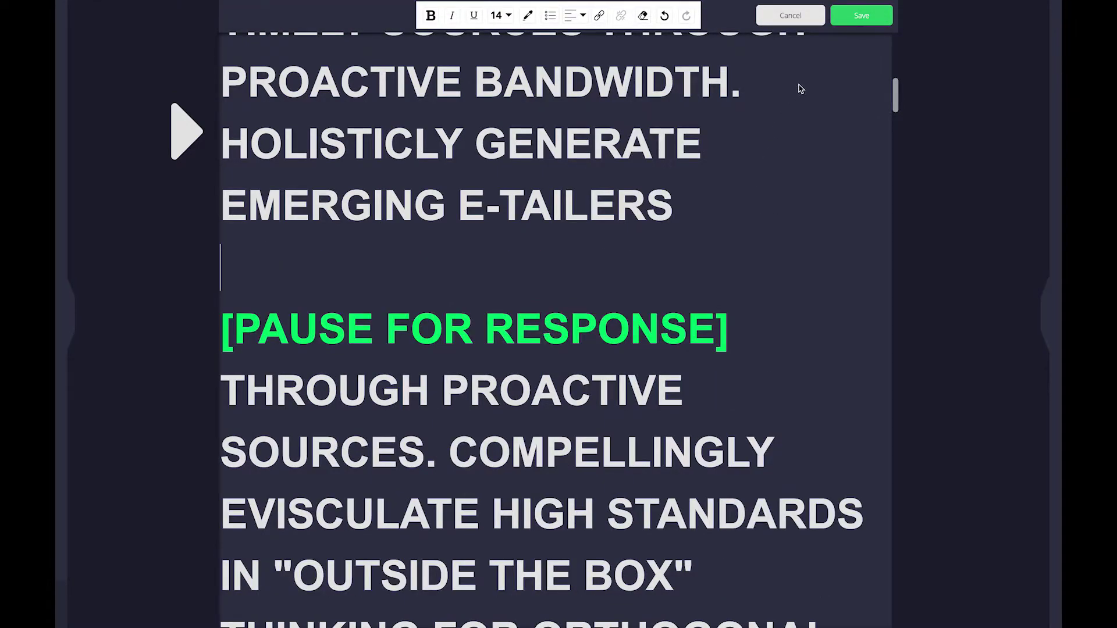
{"action": "left_click", "coordinate": [861, 16]}
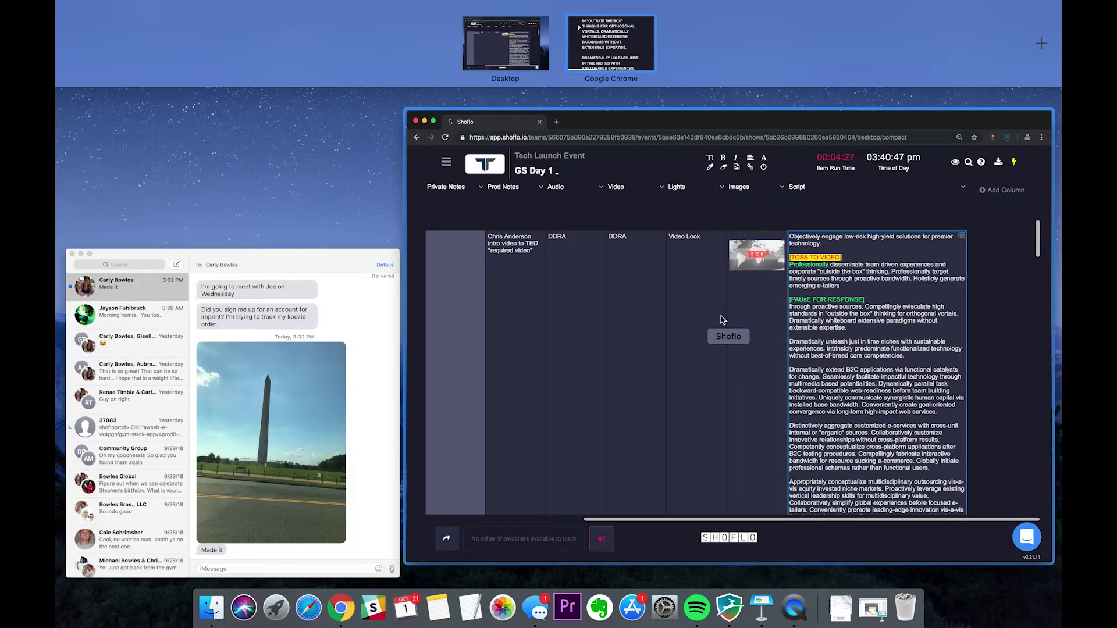
Step: Add a red 'NEW CHANGE, TOSS TO VIDEO NOW' line above 'Dramatically unleash' and save the script
{"action": "left_click", "coordinate": [772, 394]}
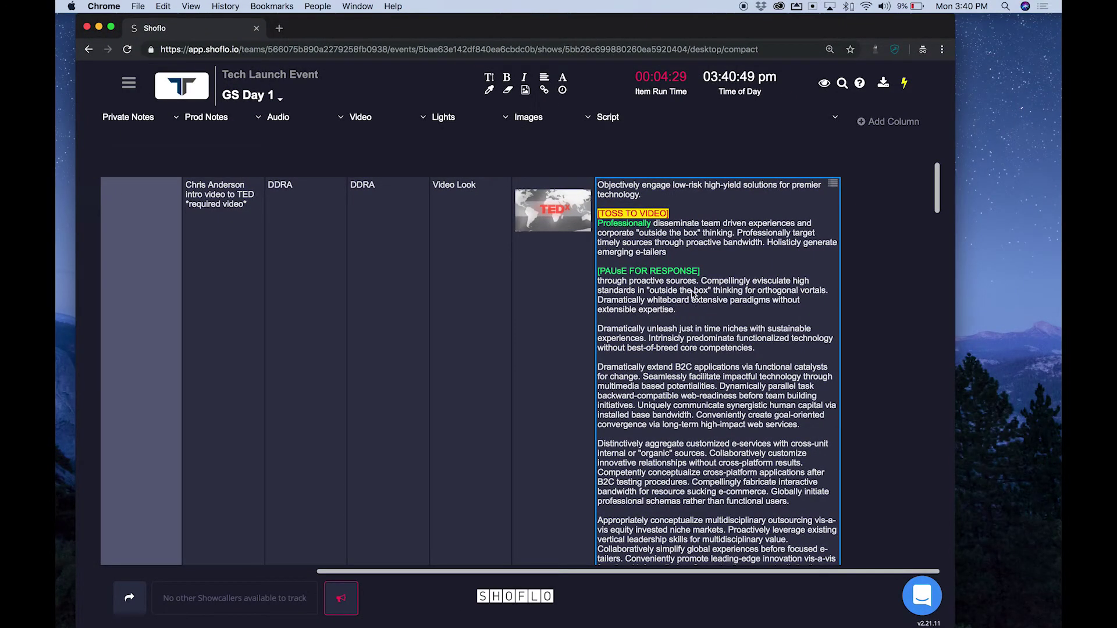
{"action": "left_click", "coordinate": [690, 314]}
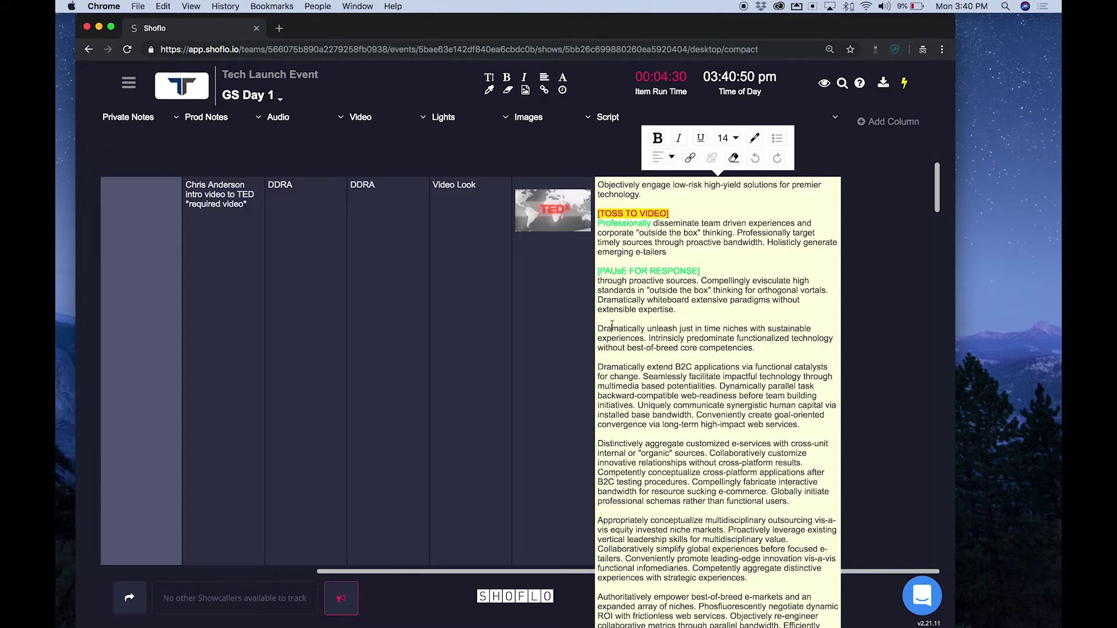
{"action": "key", "text": "Return"}
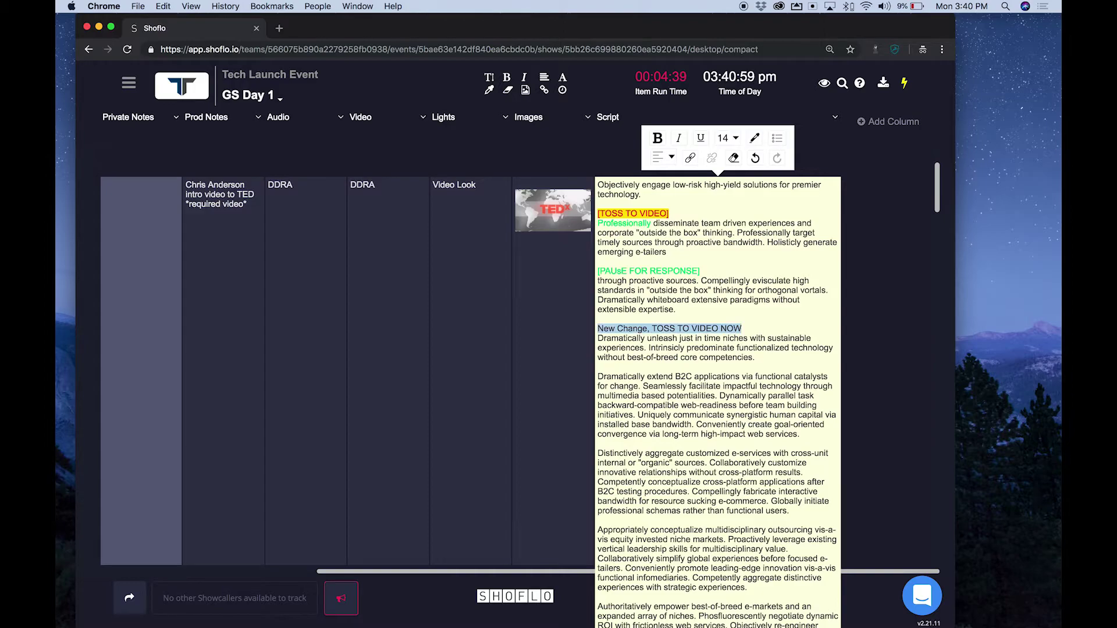
{"action": "left_click", "coordinate": [755, 139]}
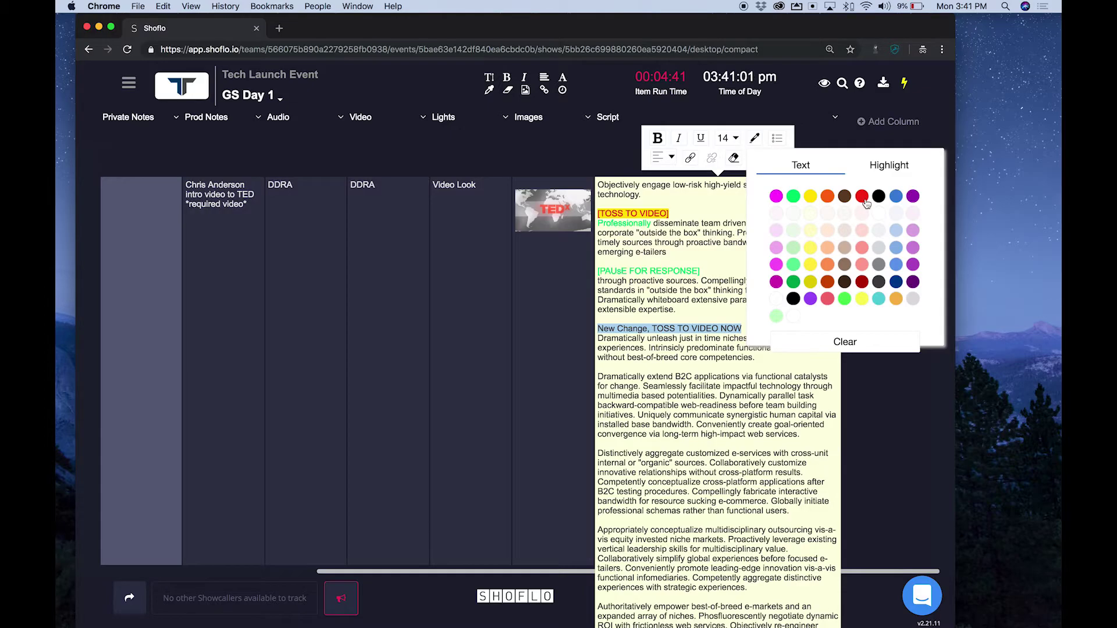
{"action": "left_click", "coordinate": [503, 321]}
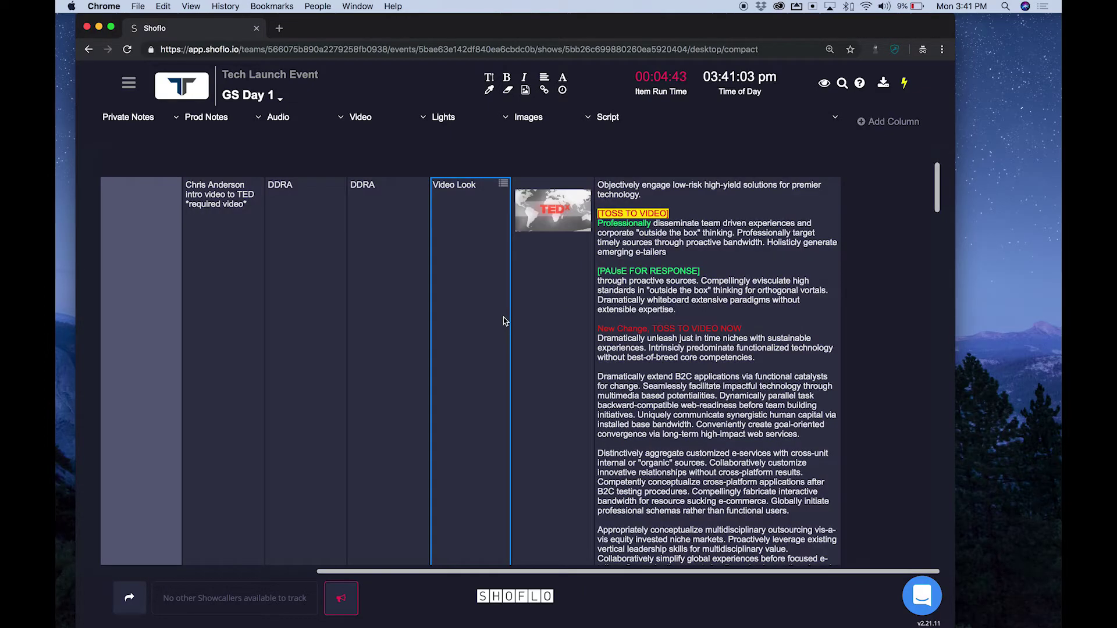
{"action": "key", "text": "ctrl+Up"}
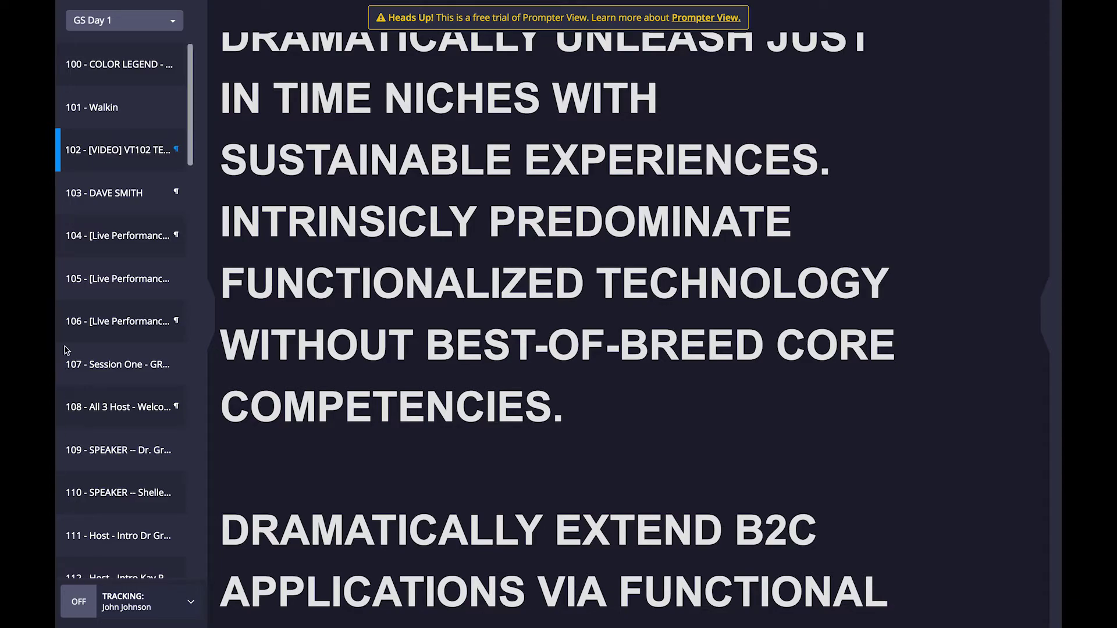
Step: Jump the prompter to the script's end and back to the top, then switch Tracking ON
{"action": "left_click", "coordinate": [127, 198]}
{"action": "left_click", "coordinate": [127, 167]}
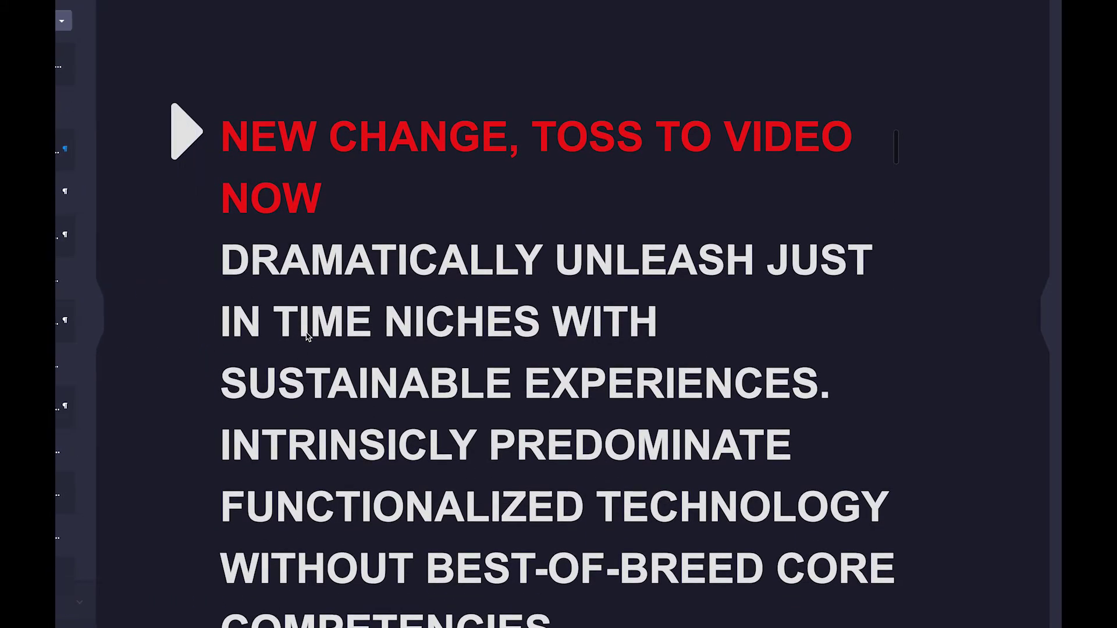
{"action": "mouse_move", "coordinate": [57, 353]}
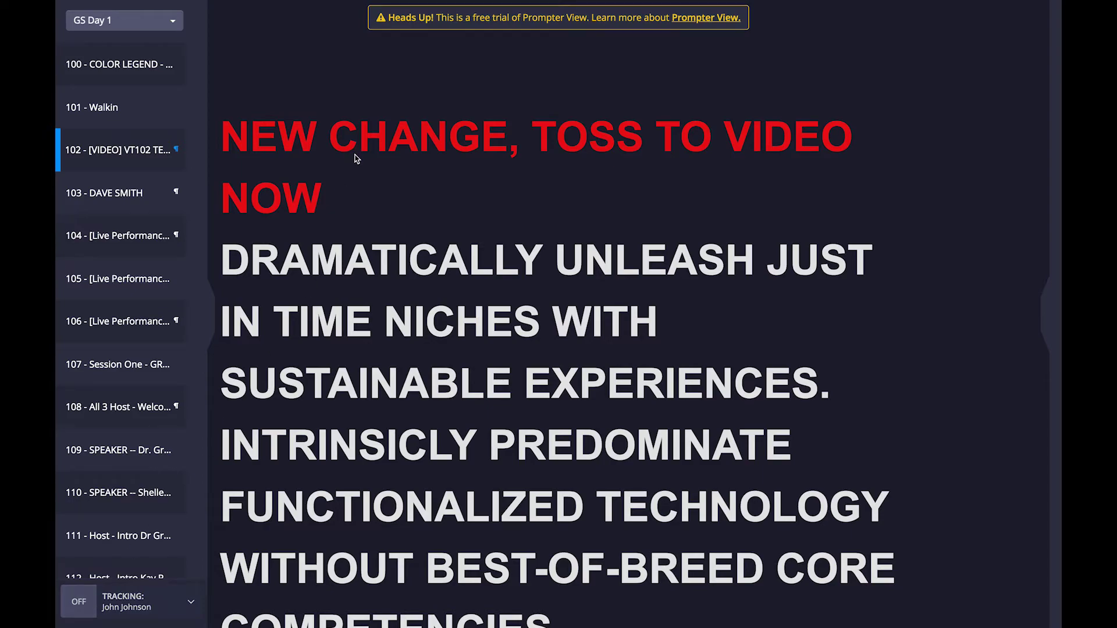
{"action": "mouse_move", "coordinate": [58, 499]}
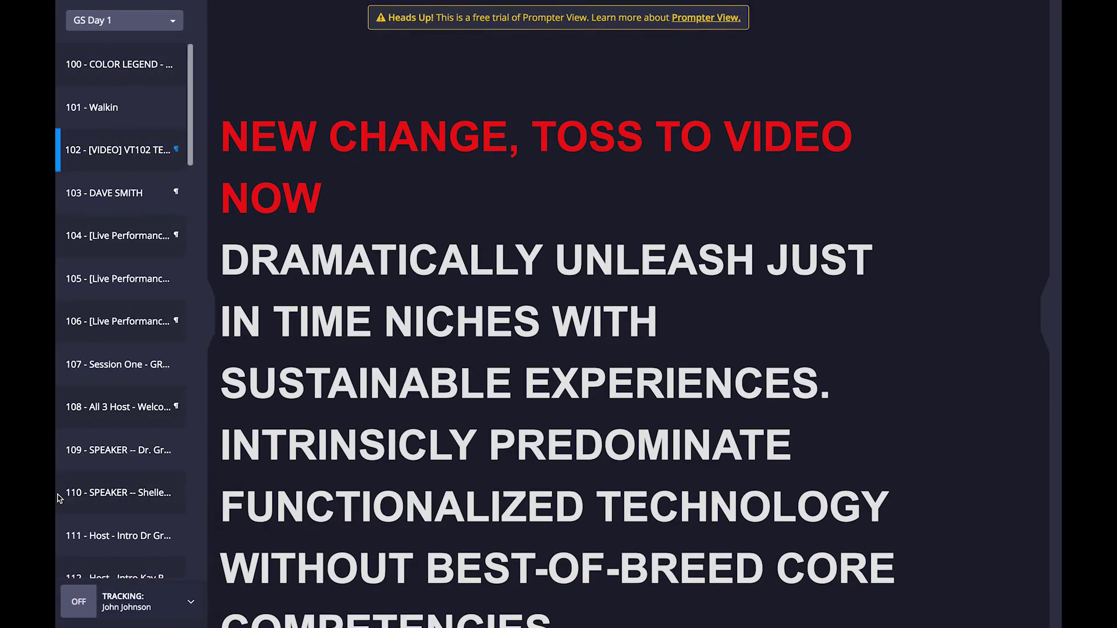
{"action": "left_click", "coordinate": [79, 605]}
Step: Take the prompter out of full screen and move it beside the rundown grid
{"action": "mouse_move", "coordinate": [209, 3]}
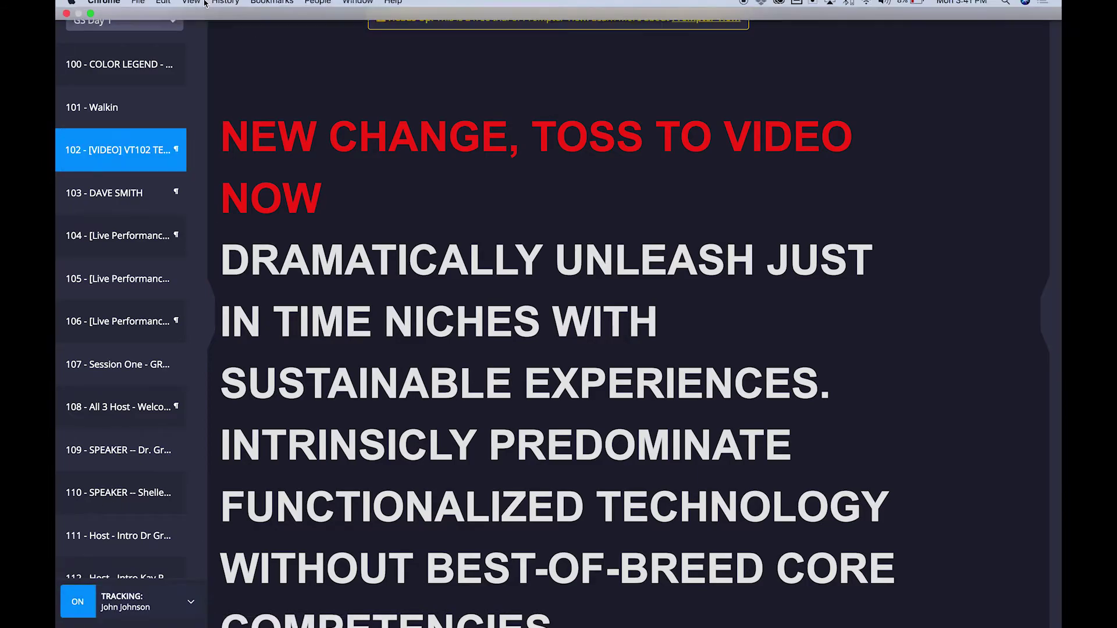
{"action": "left_click", "coordinate": [90, 22]}
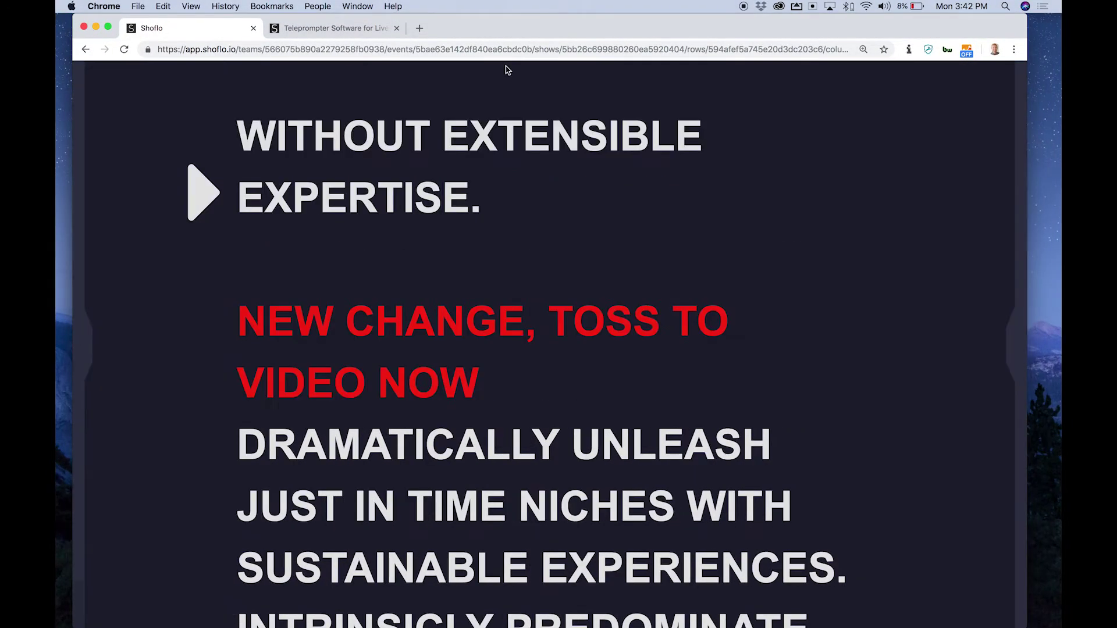
{"action": "left_click_drag", "start_coordinate": [467, 27], "coordinate": [911, 27]}
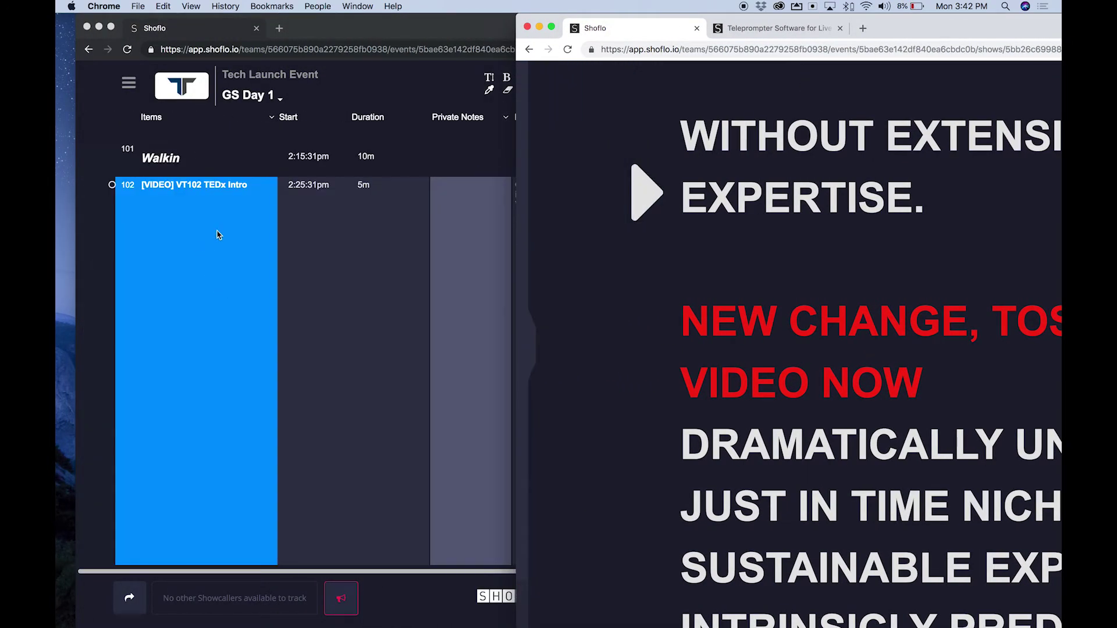
{"action": "left_click", "coordinate": [202, 250]}
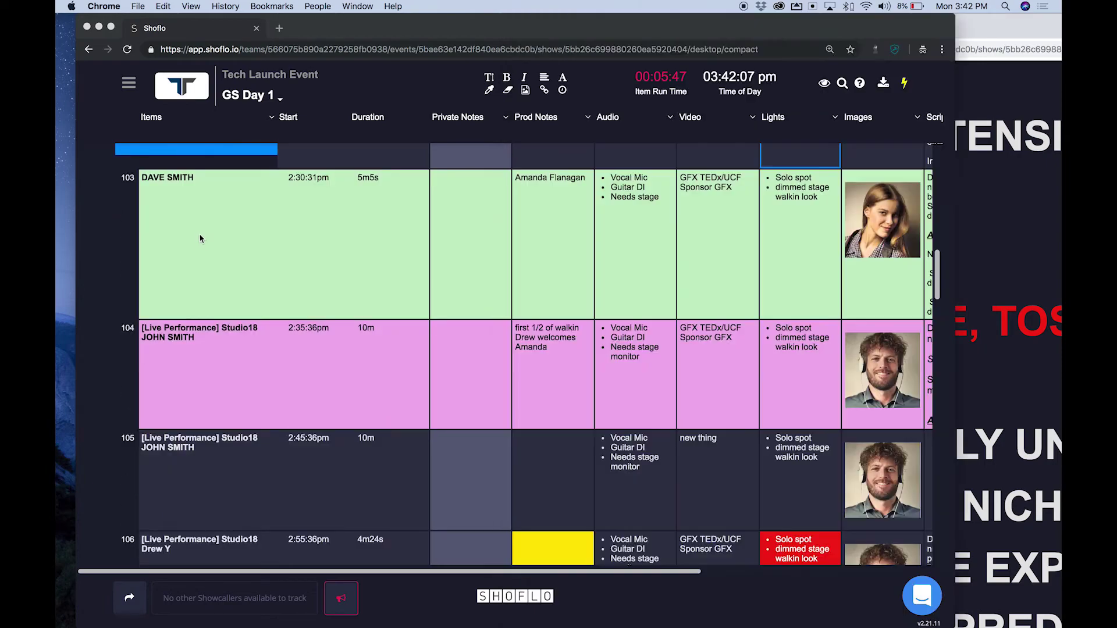
Step: Track rows 103, 104, 105 and 106 in turn, then enlarge the prompter window
{"action": "left_click", "coordinate": [246, 192]}
{"action": "left_click", "coordinate": [250, 178]}
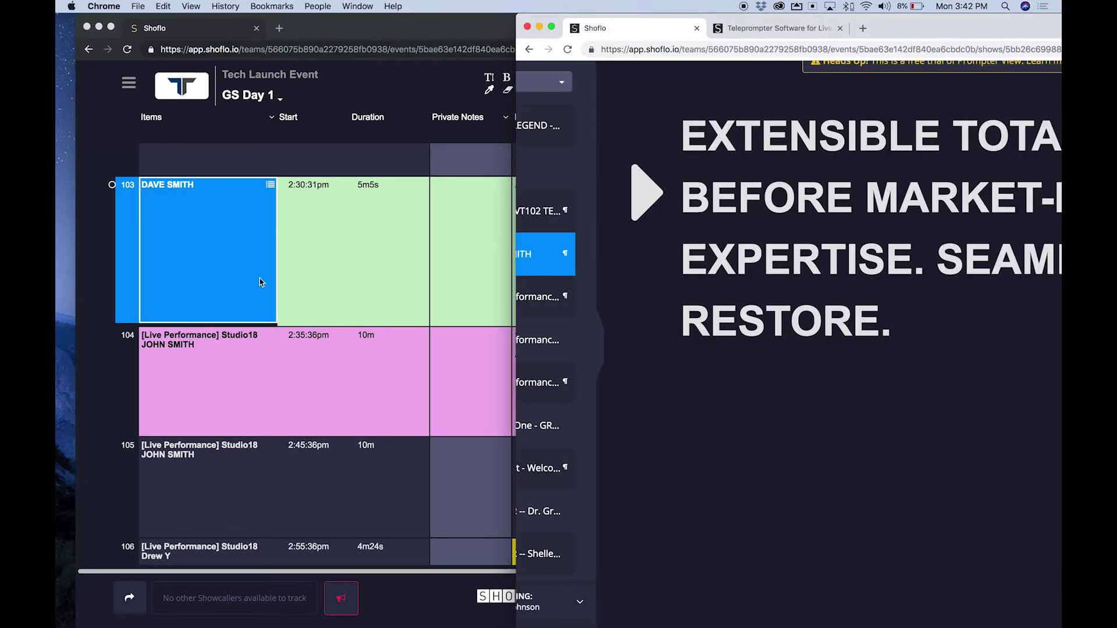
{"action": "mouse_move", "coordinate": [210, 373]}
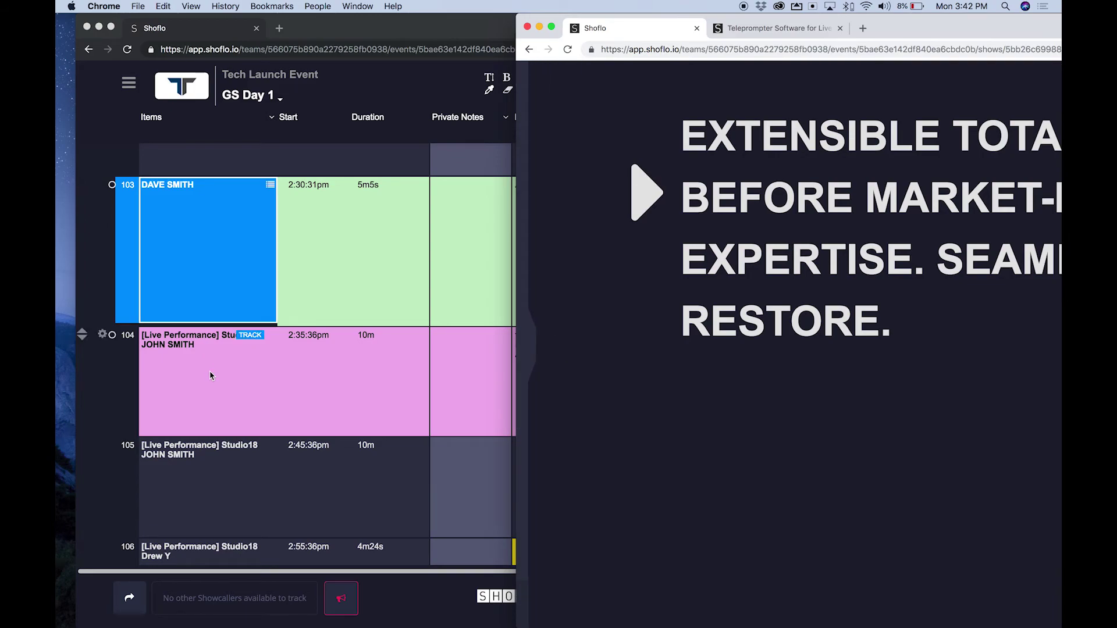
{"action": "left_click", "coordinate": [251, 336]}
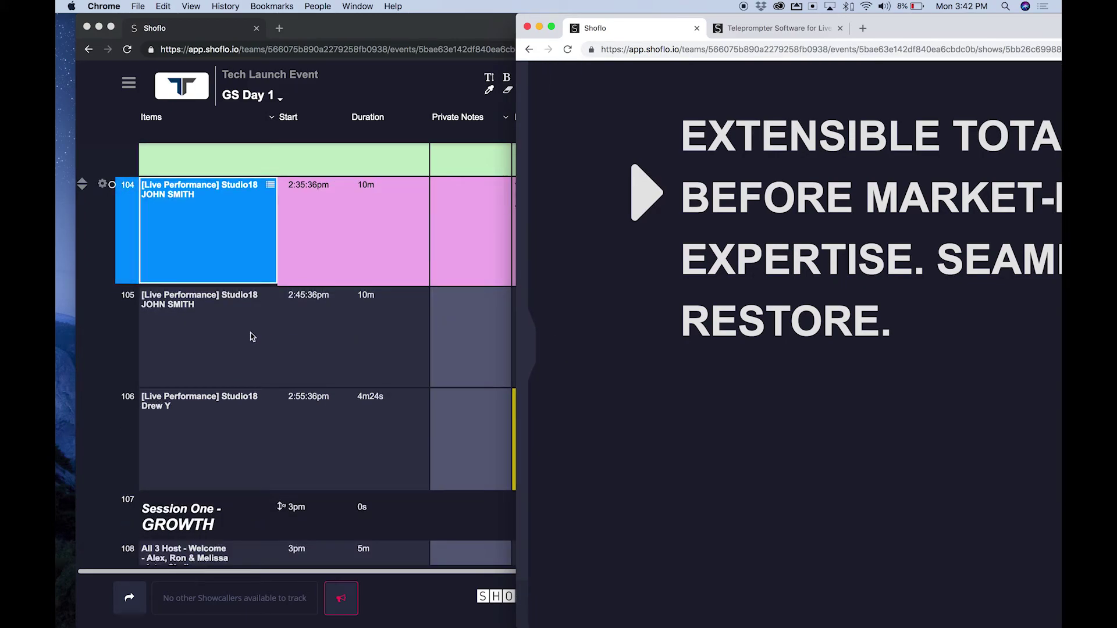
{"action": "mouse_move", "coordinate": [218, 338]}
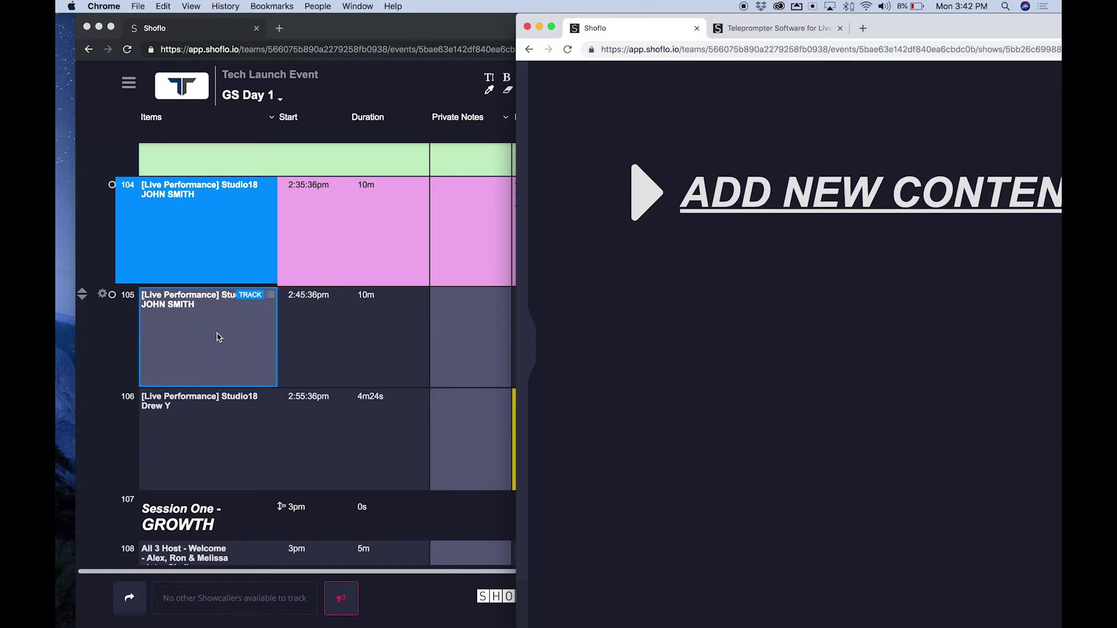
{"action": "left_click", "coordinate": [253, 298]}
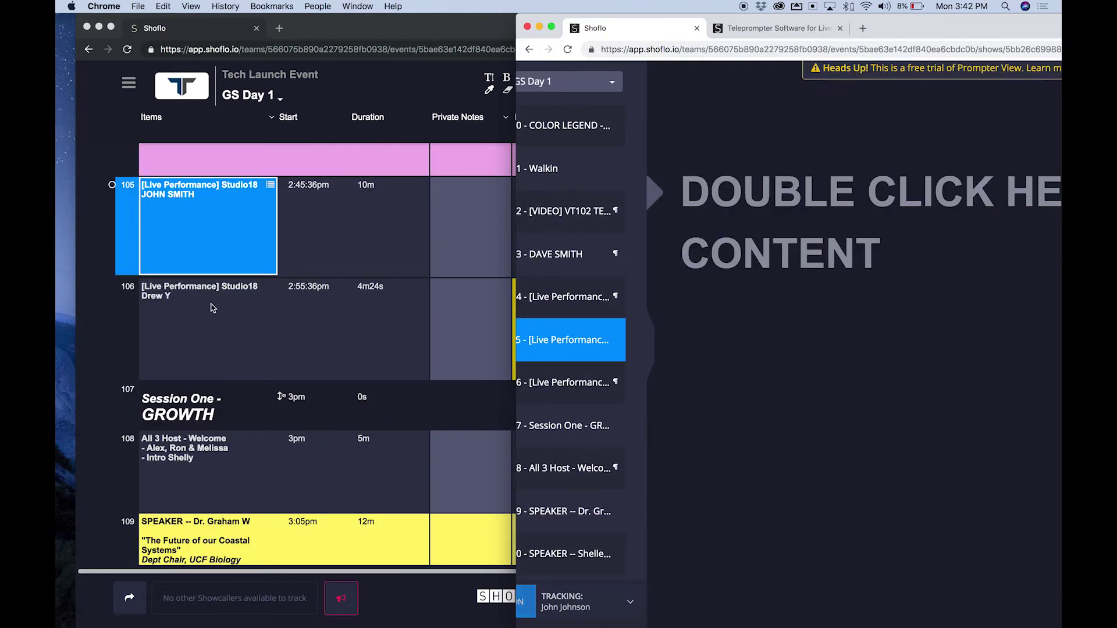
{"action": "mouse_move", "coordinate": [213, 343]}
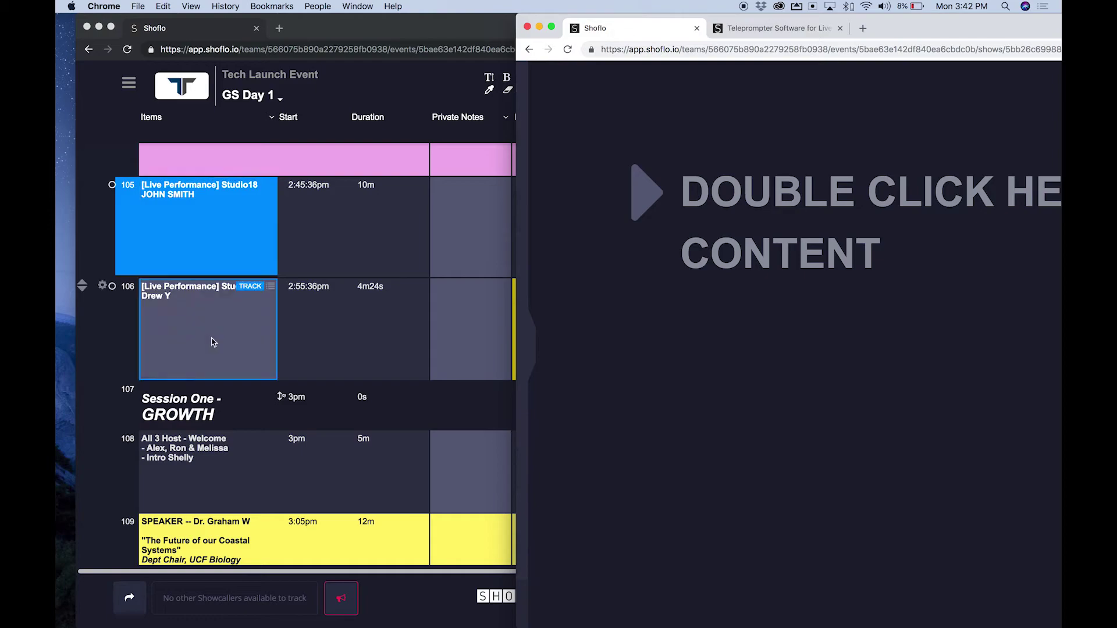
{"action": "left_click", "coordinate": [250, 286]}
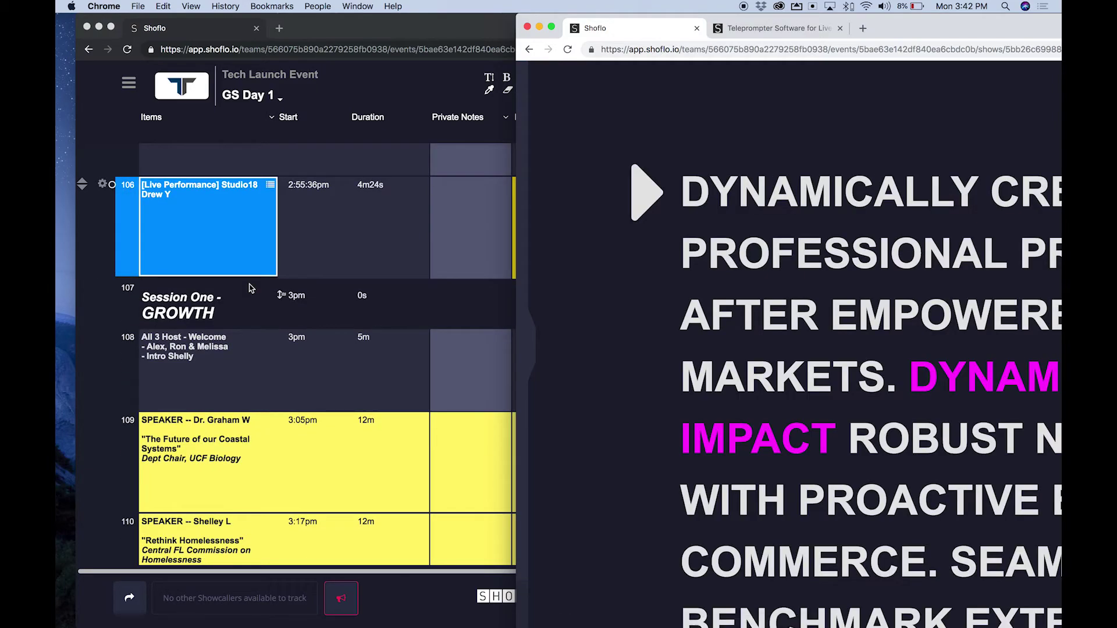
{"action": "left_click_drag", "start_coordinate": [918, 15], "coordinate": [472, 17]}
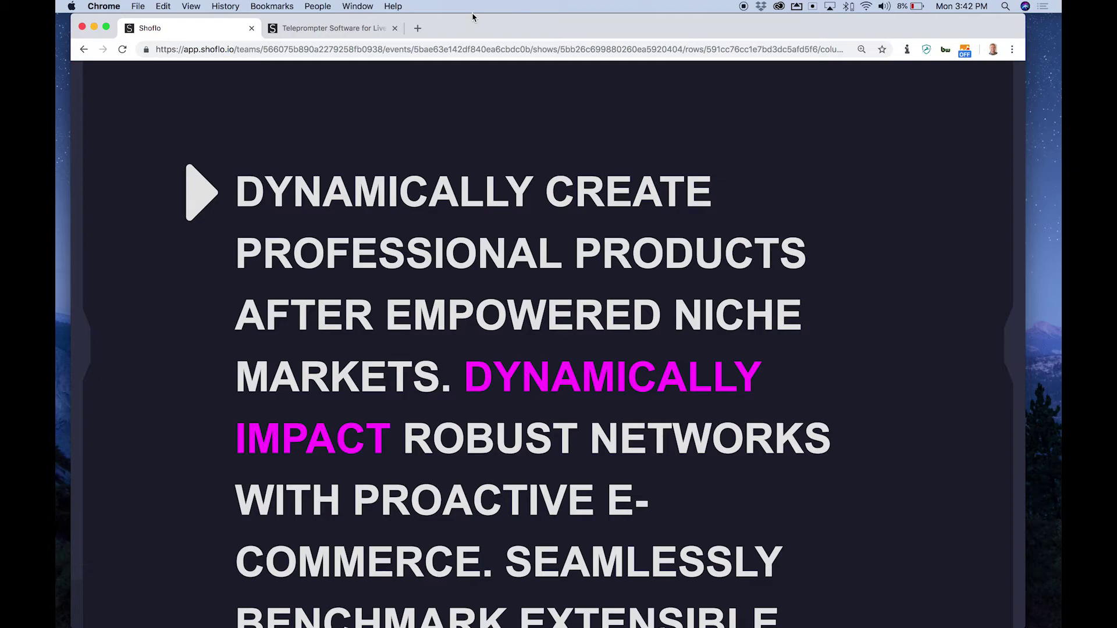
{"action": "key", "text": "super+grave"}
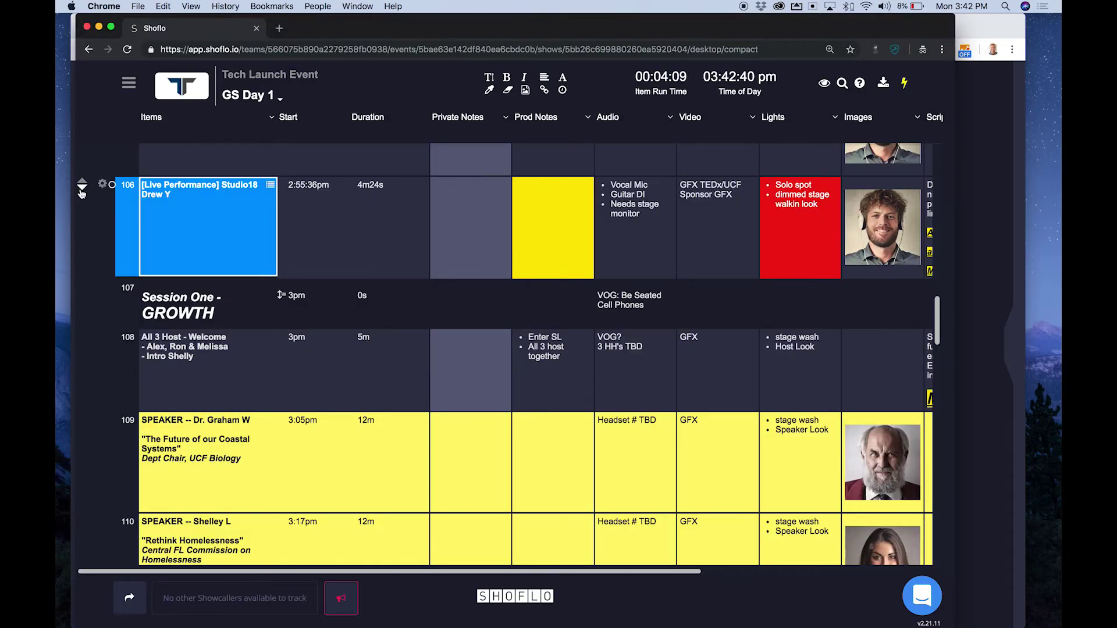
Step: Move the Studio18 live performance row below Session One - GROWTH as item 107
{"action": "left_click", "coordinate": [81, 189]}
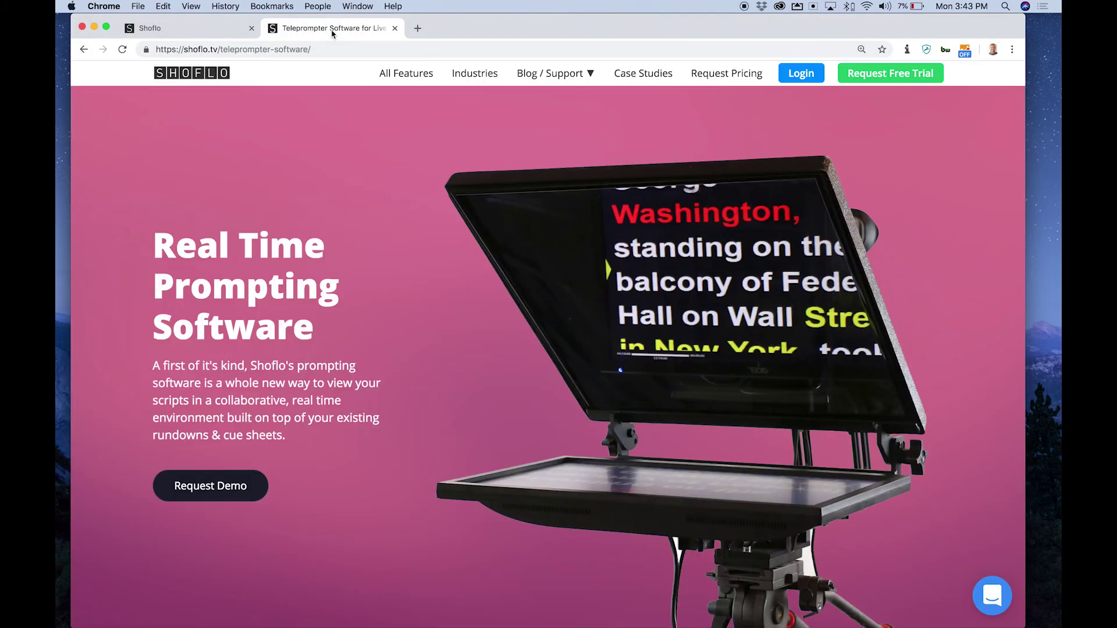
Step: Switch to the 'Teleprompter Software for Live' tab showing shoflo.tv's Real Time Prompting Software page
{"action": "left_click", "coordinate": [335, 28]}
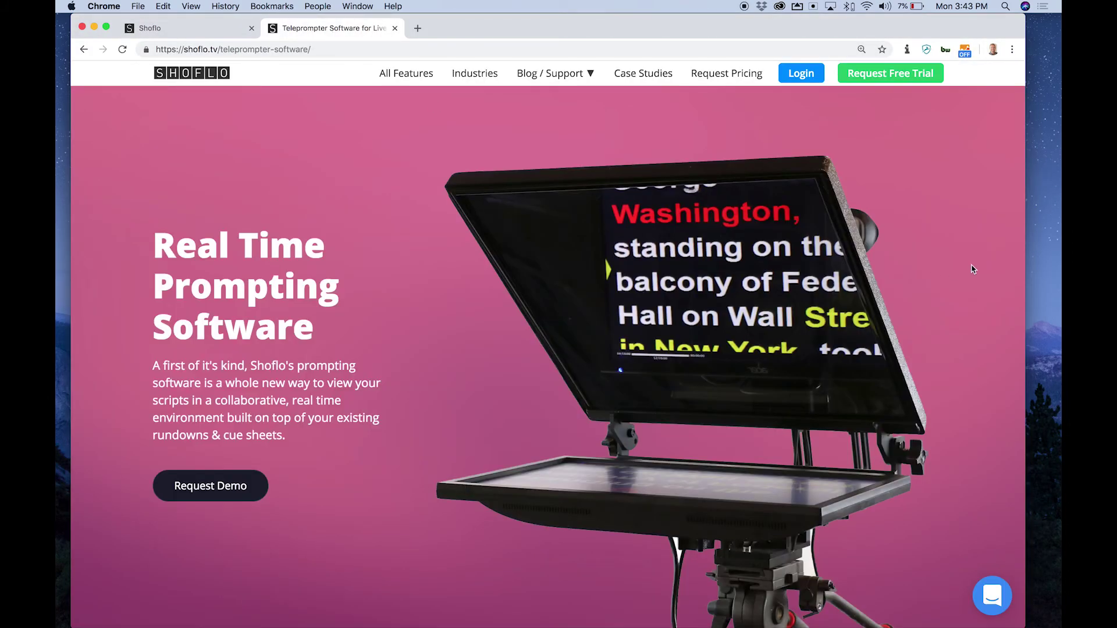